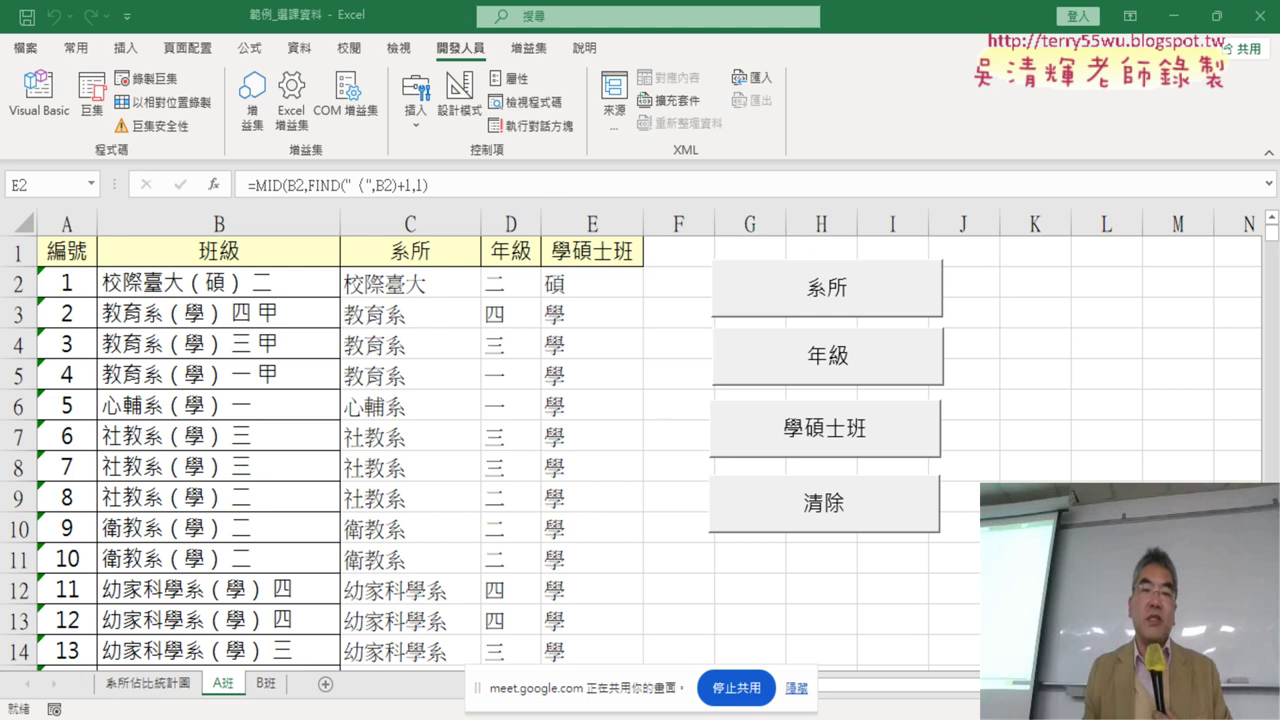
Clear columns C–E, then fill them with the 系所, 年級 and 學碩士班 buttons.
left_click(838, 518)
left_click(838, 518)
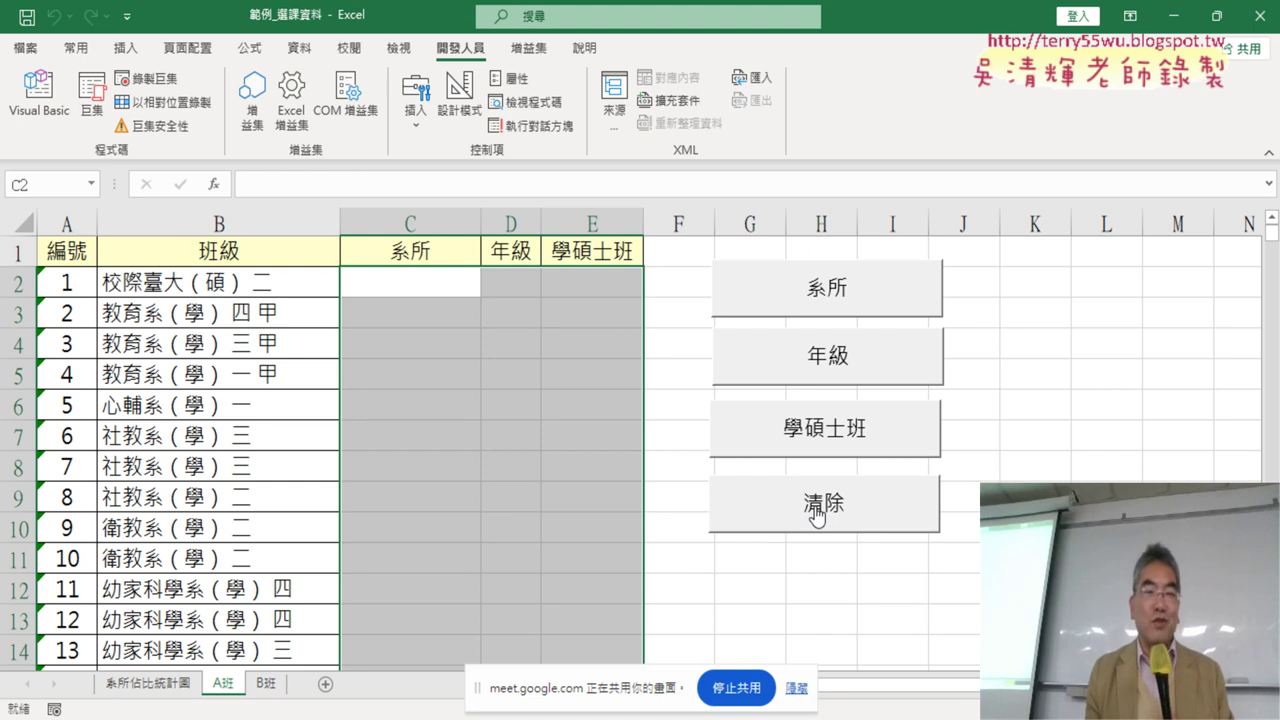
left_click(845, 305)
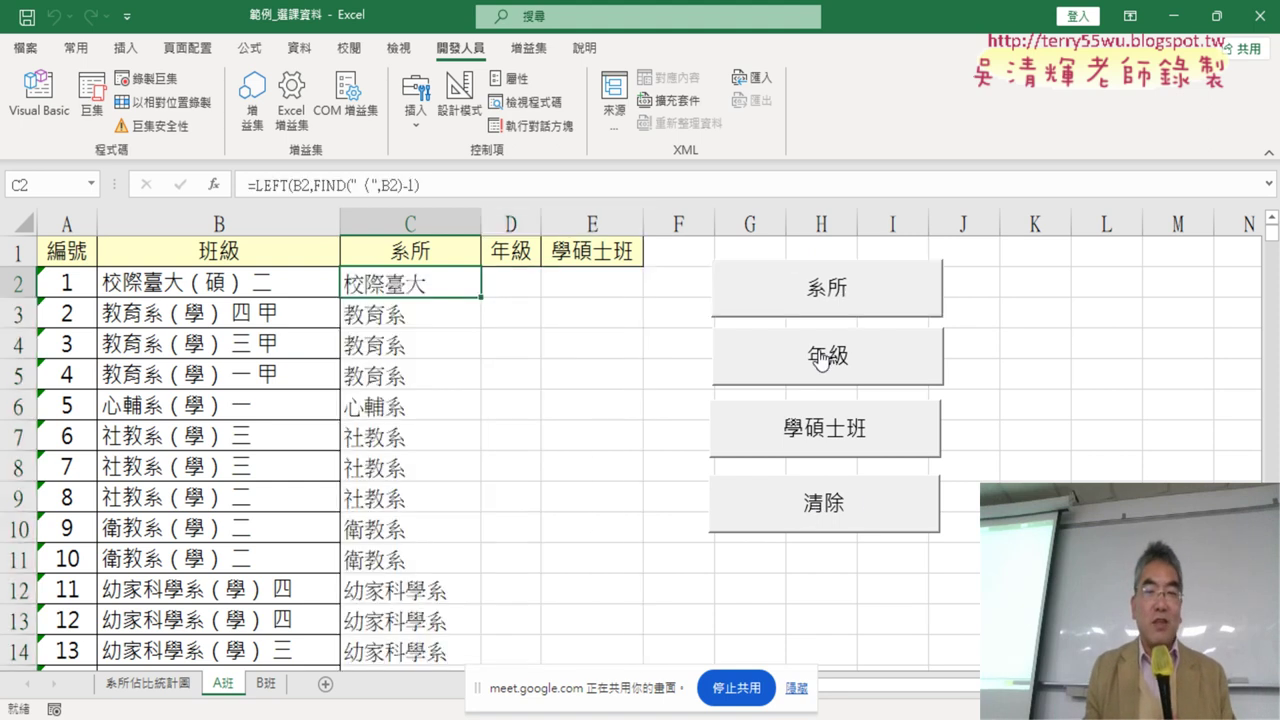
left_click(833, 358)
left_click(826, 436)
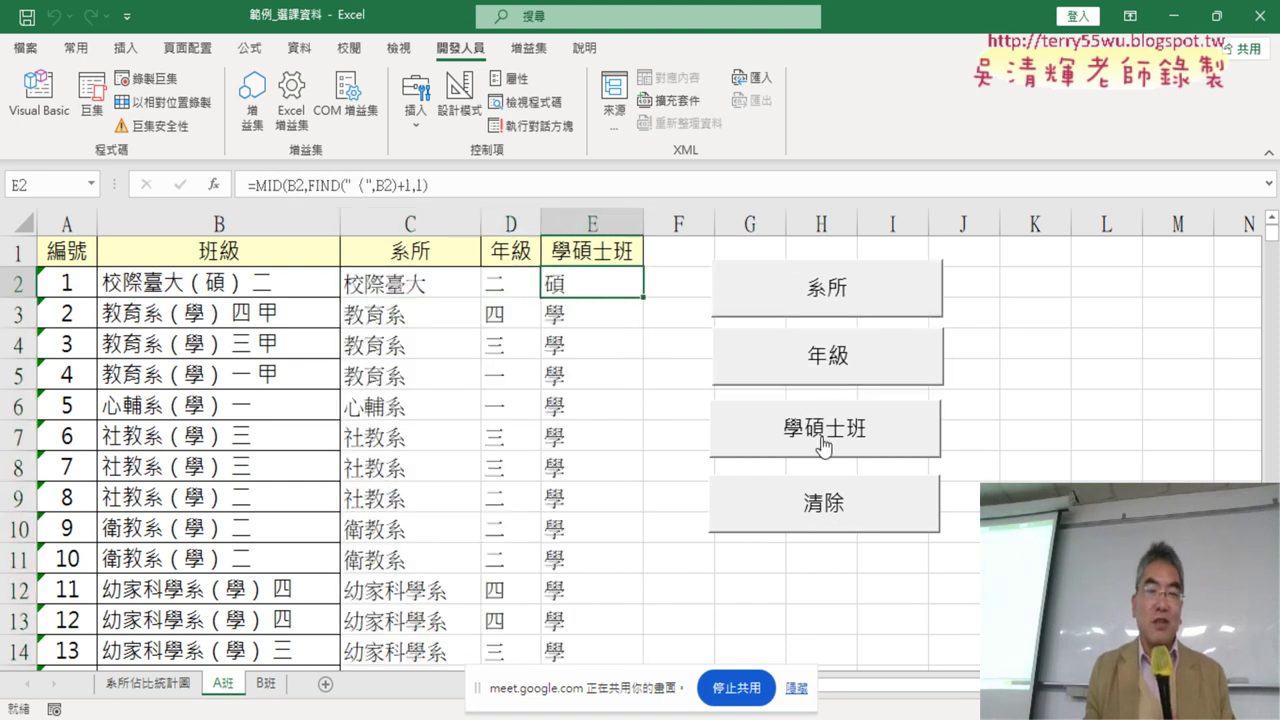
Repeat the clear-and-refill test twice more with 清除, 系所, 年級 and 學碩士班.
left_click(826, 505)
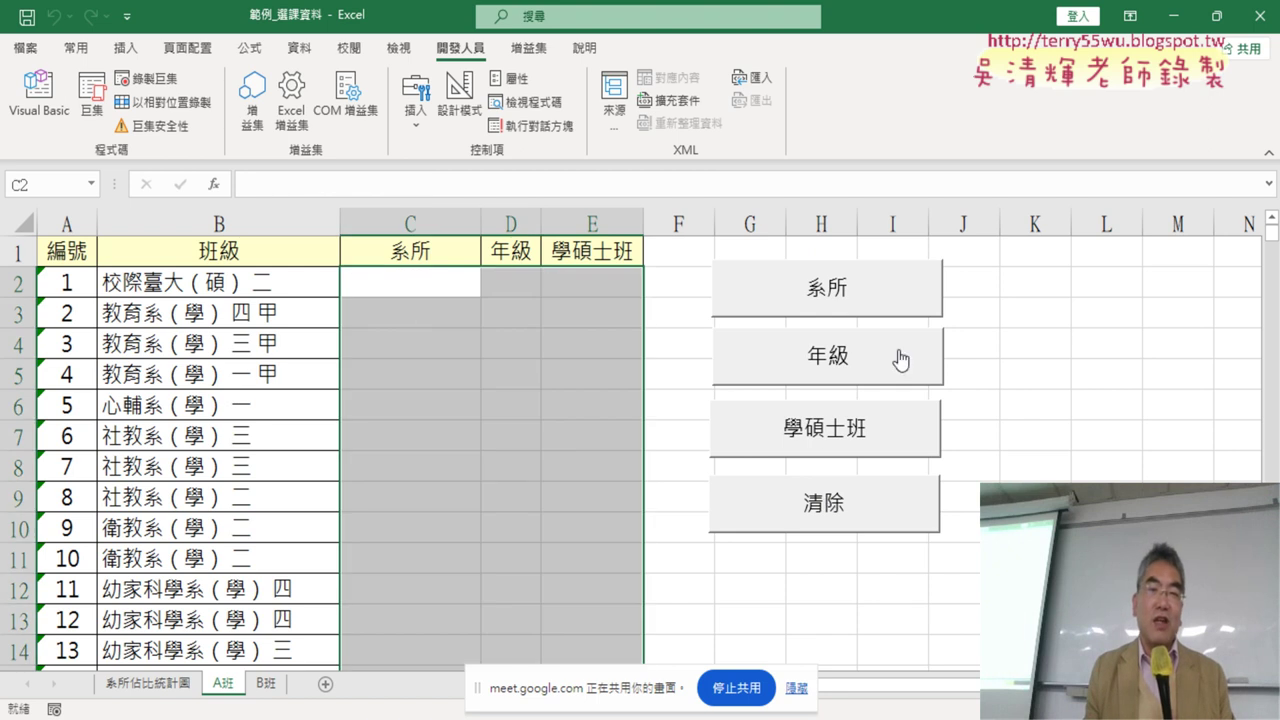
left_click(880, 290)
left_click(855, 365)
left_click(855, 428)
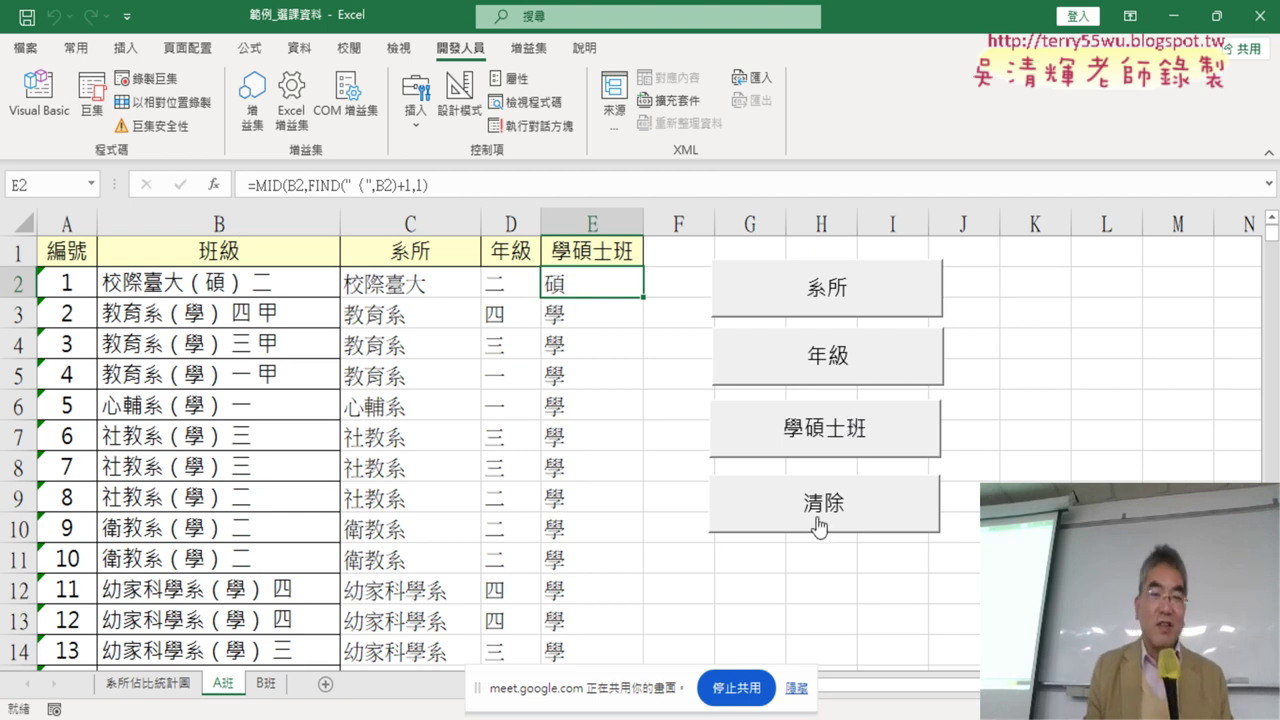
left_click(818, 515)
left_click(839, 296)
left_click(836, 355)
left_click(842, 422)
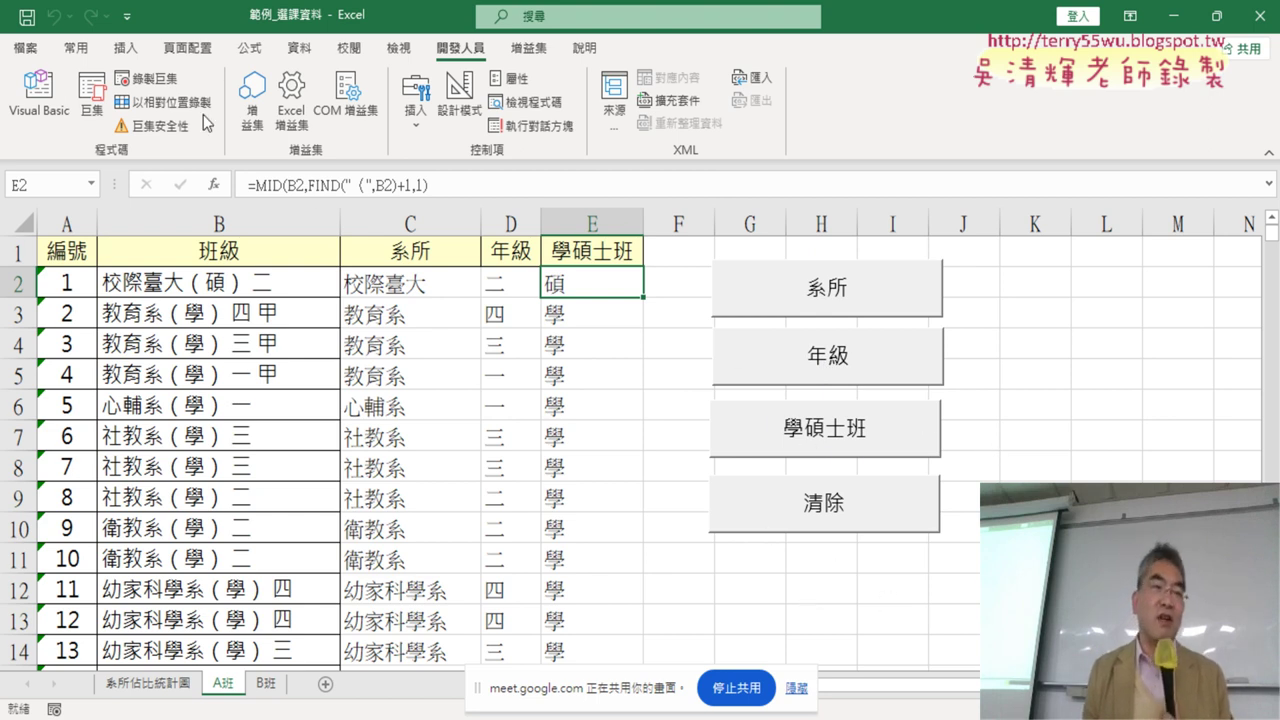
In the VBA editor, insert two blank lines at the top of Module1 above Sub 系所.
left_click(39, 95)
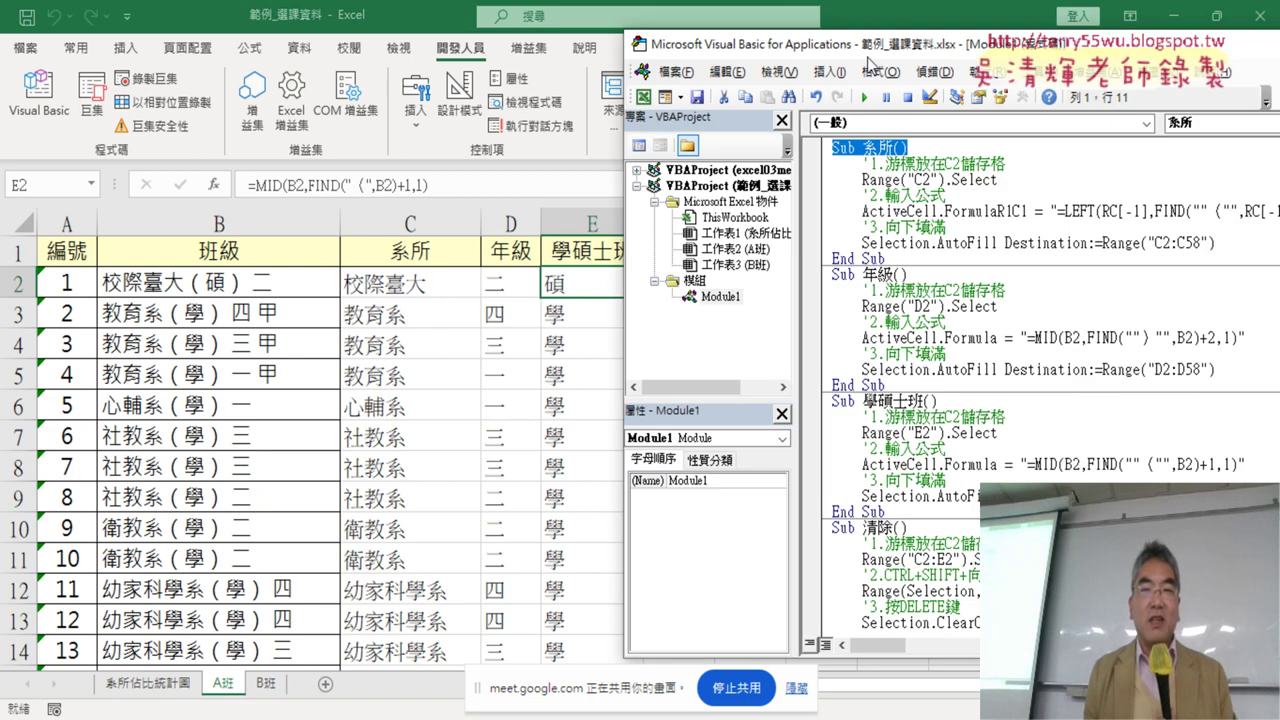
left_click_drag(866, 55, 521, 55)
scroll(553, 178, "down", 1)
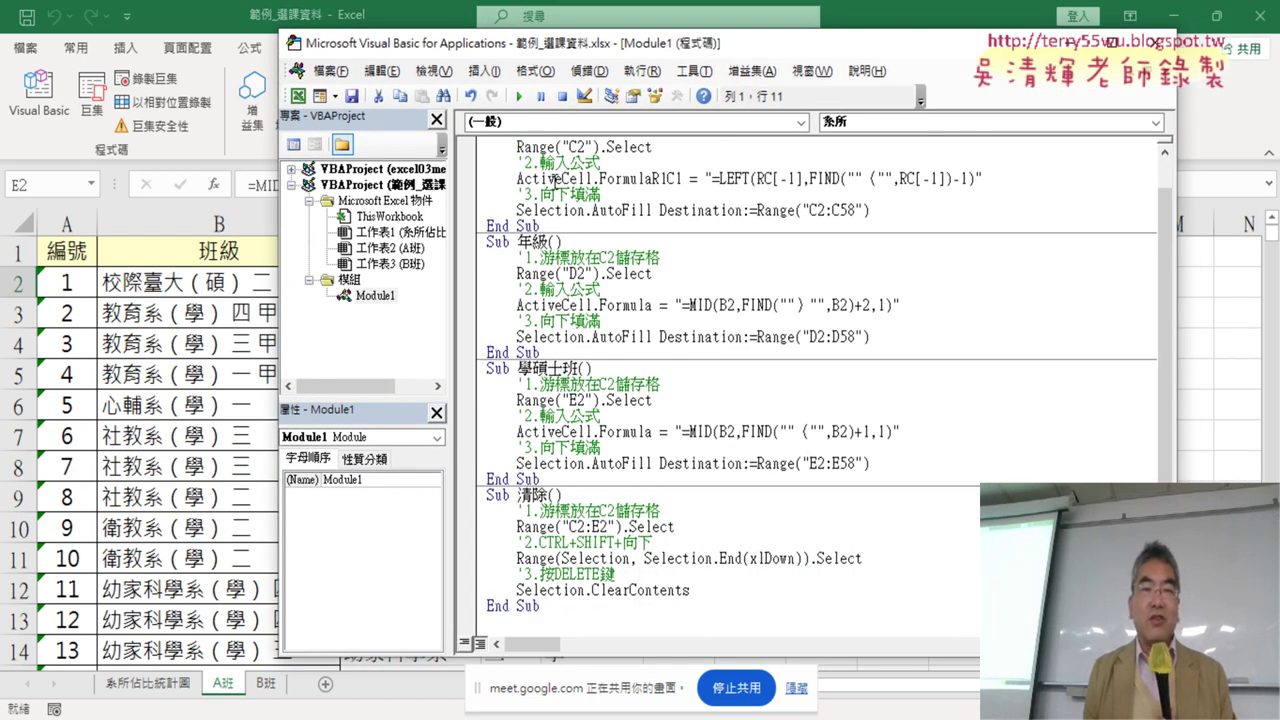
scroll(553, 178, "up", 1)
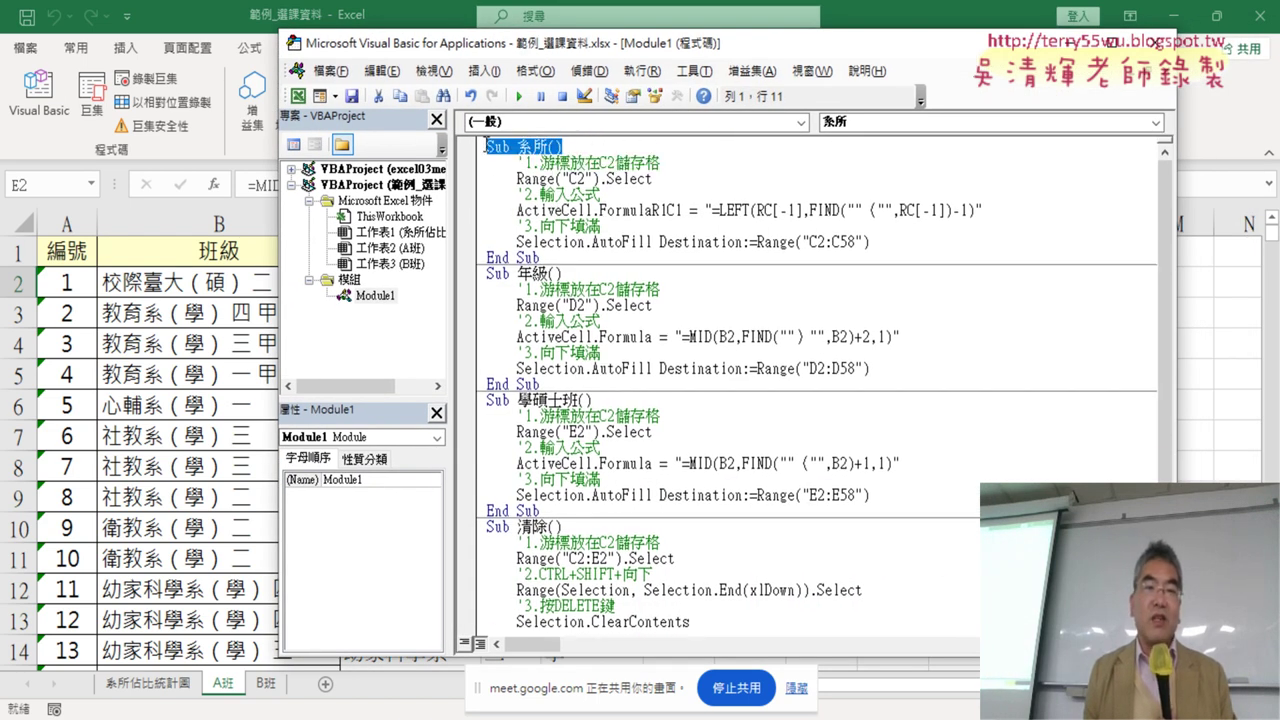
left_click(486, 146)
key("Return")
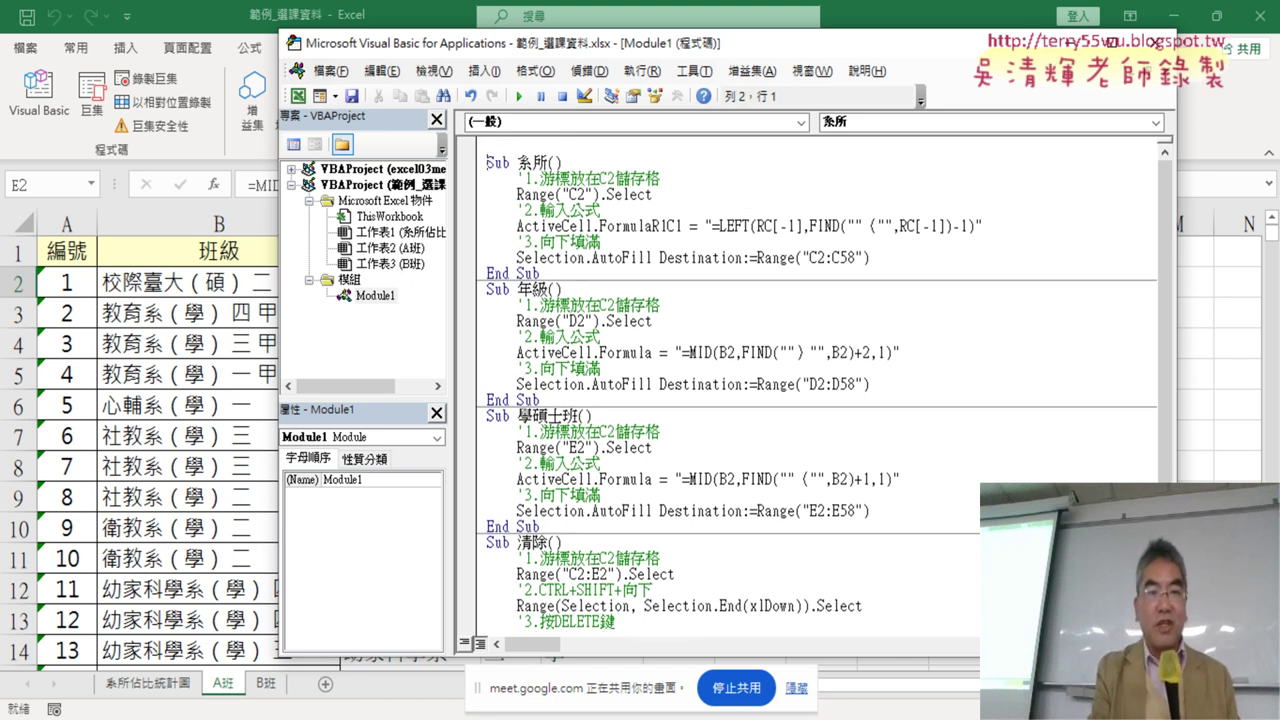
key("Return")
left_click(487, 146)
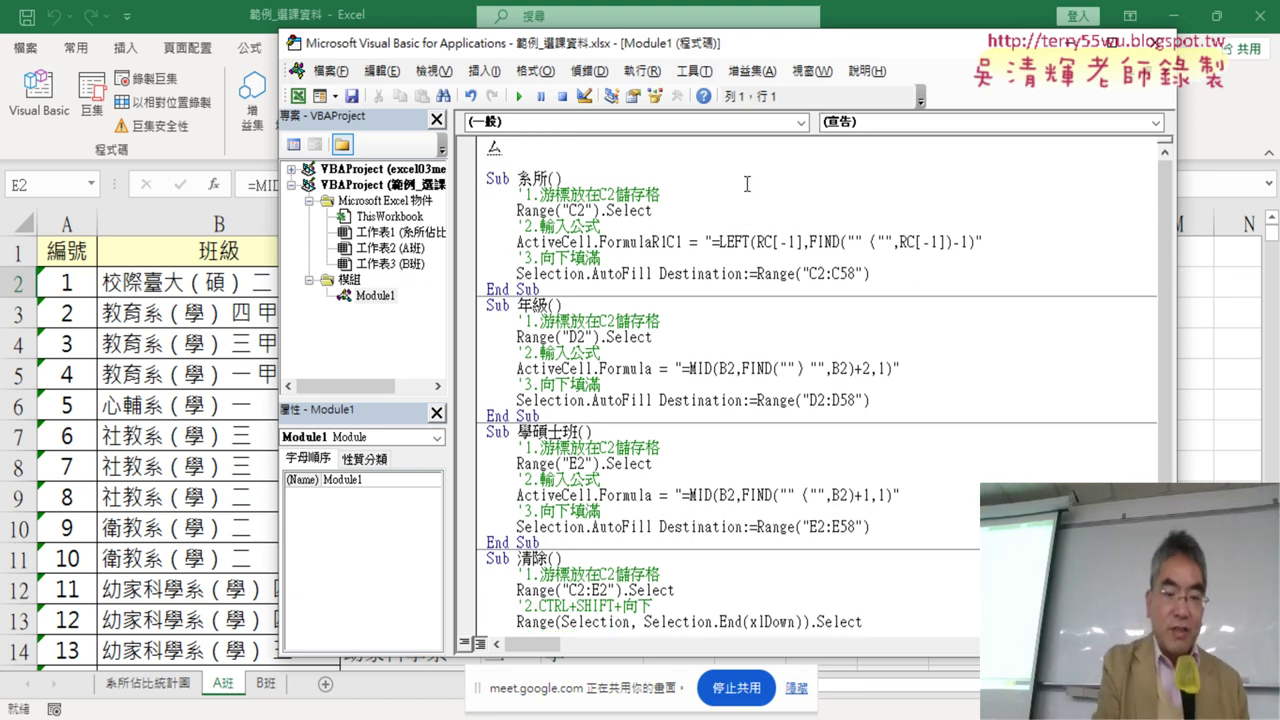
Type 'Sub 三合一' on the first line to create the empty procedure with End Sub.
type("su")
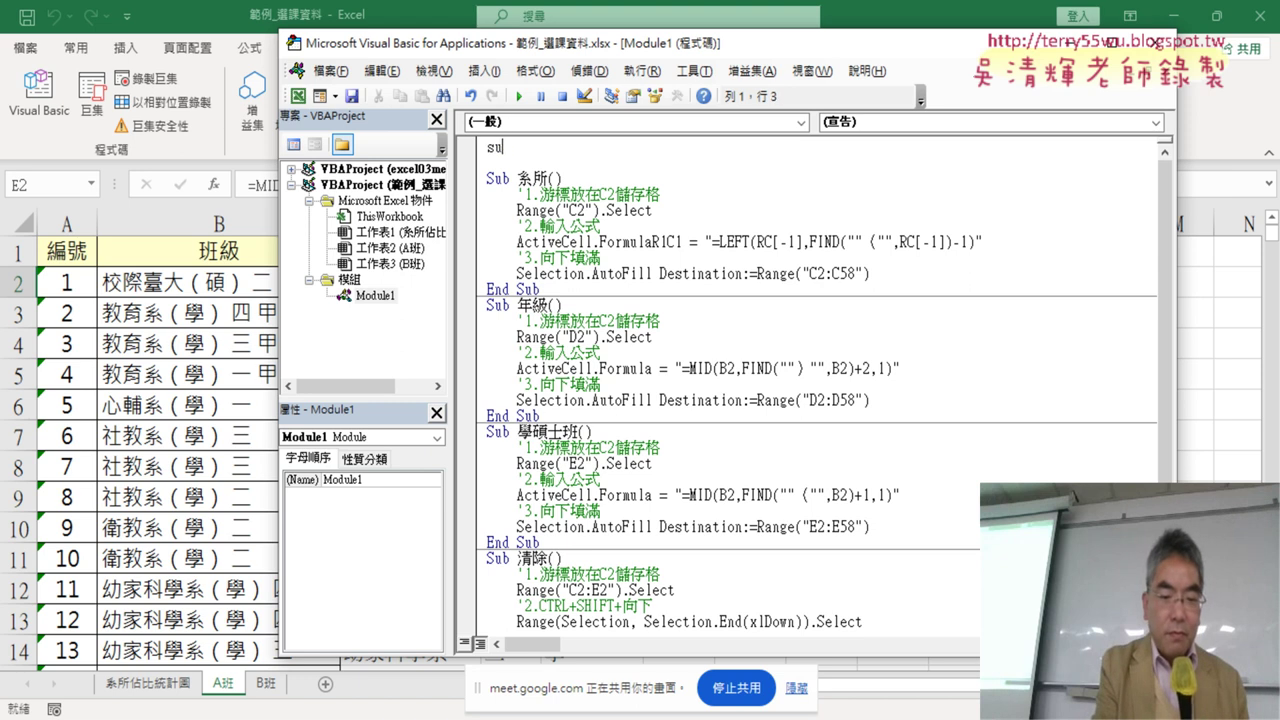
type("b ")
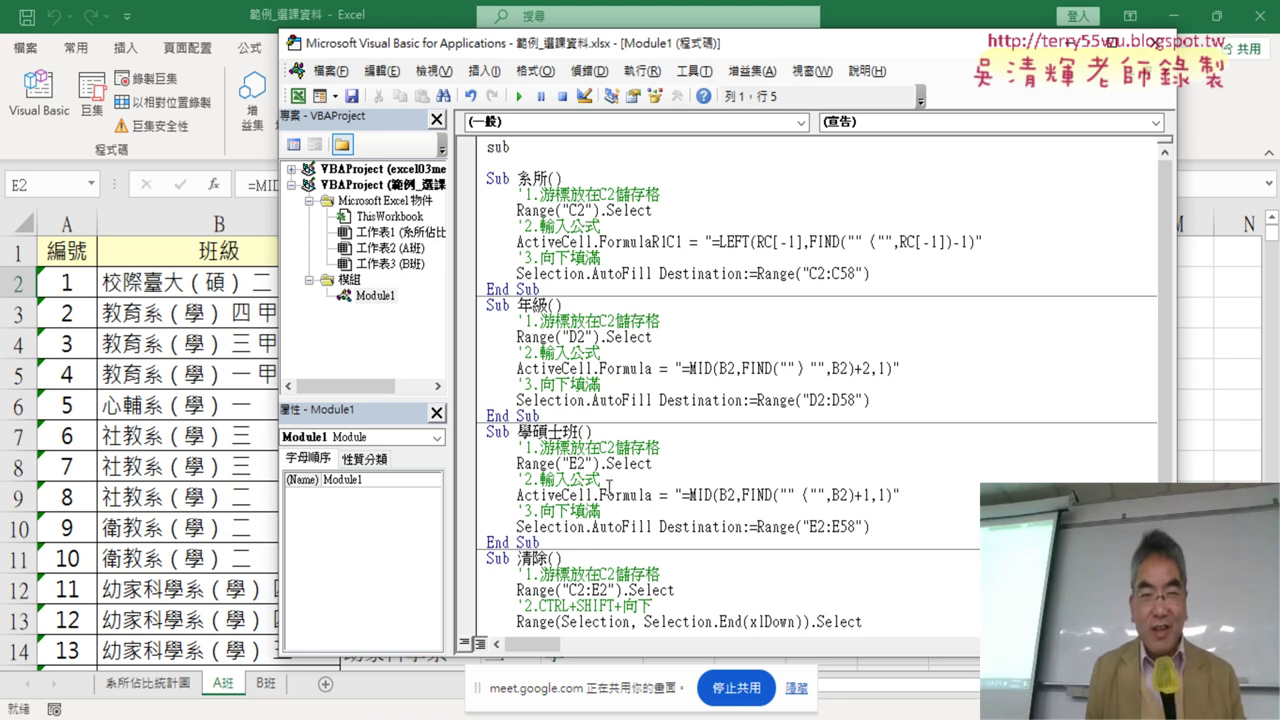
type("ㄙㄢ")
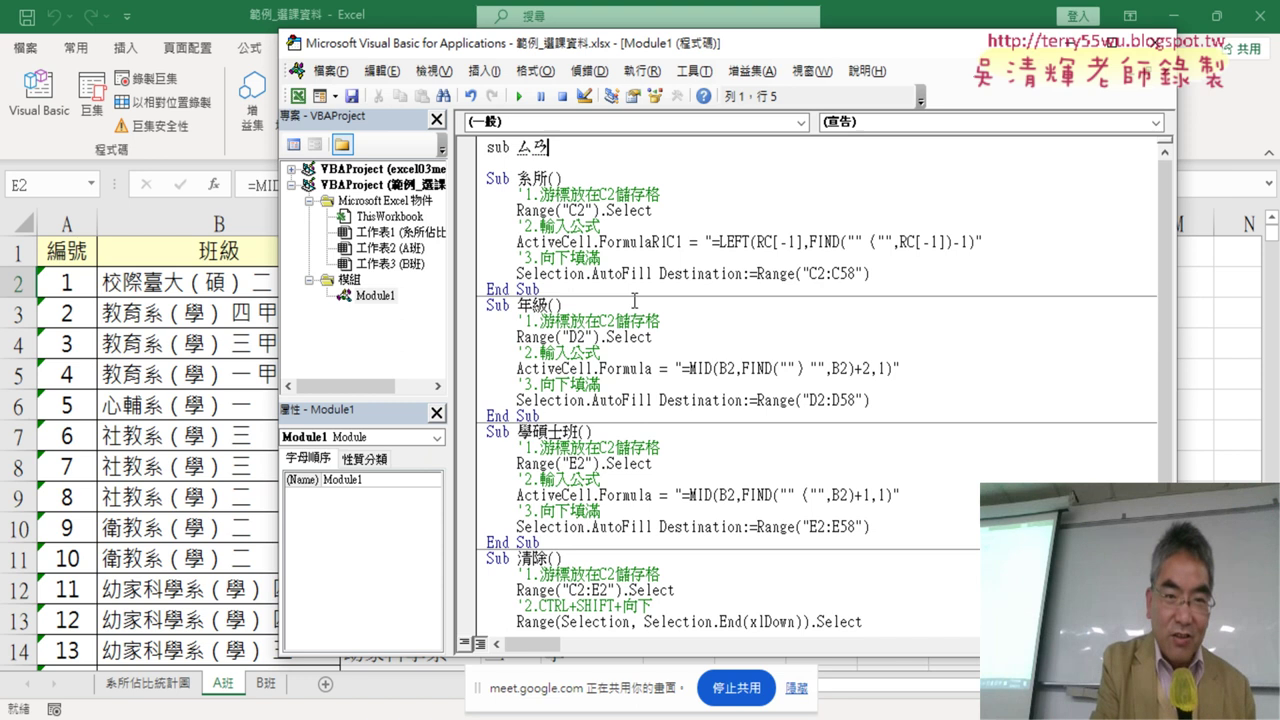
key("space")
type("ㄏ")
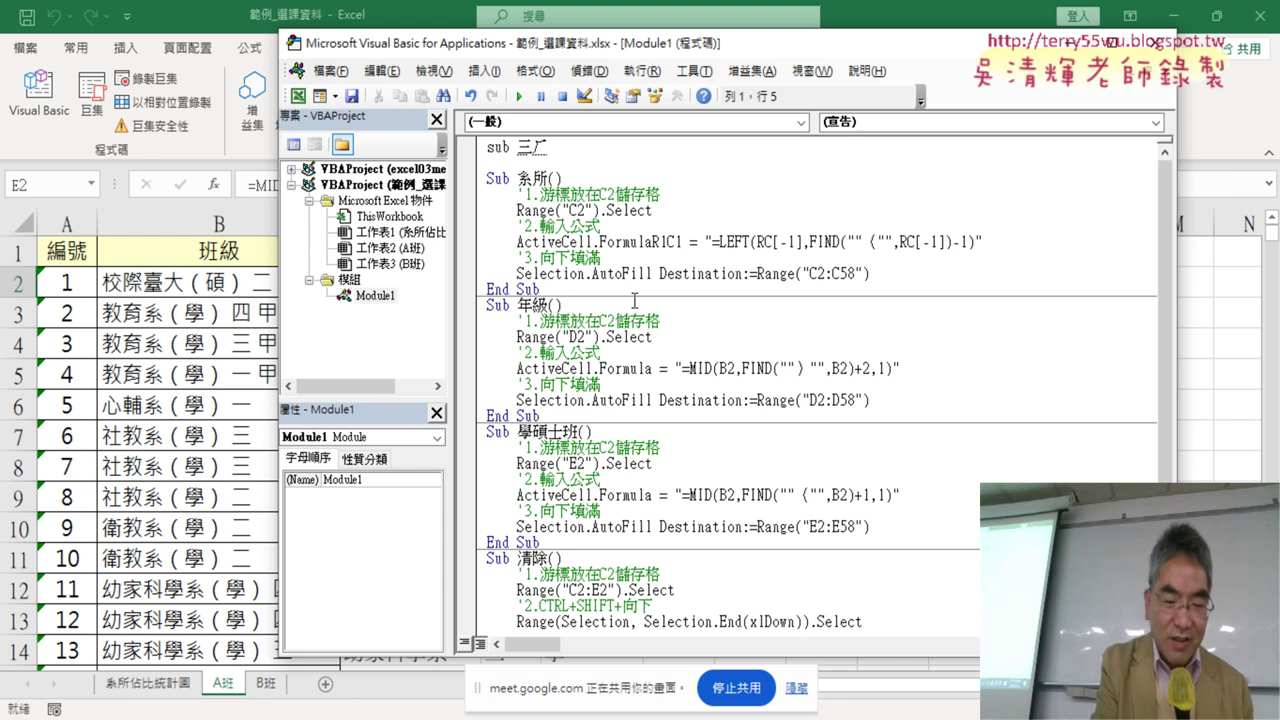
type("ㄜˊㄝ")
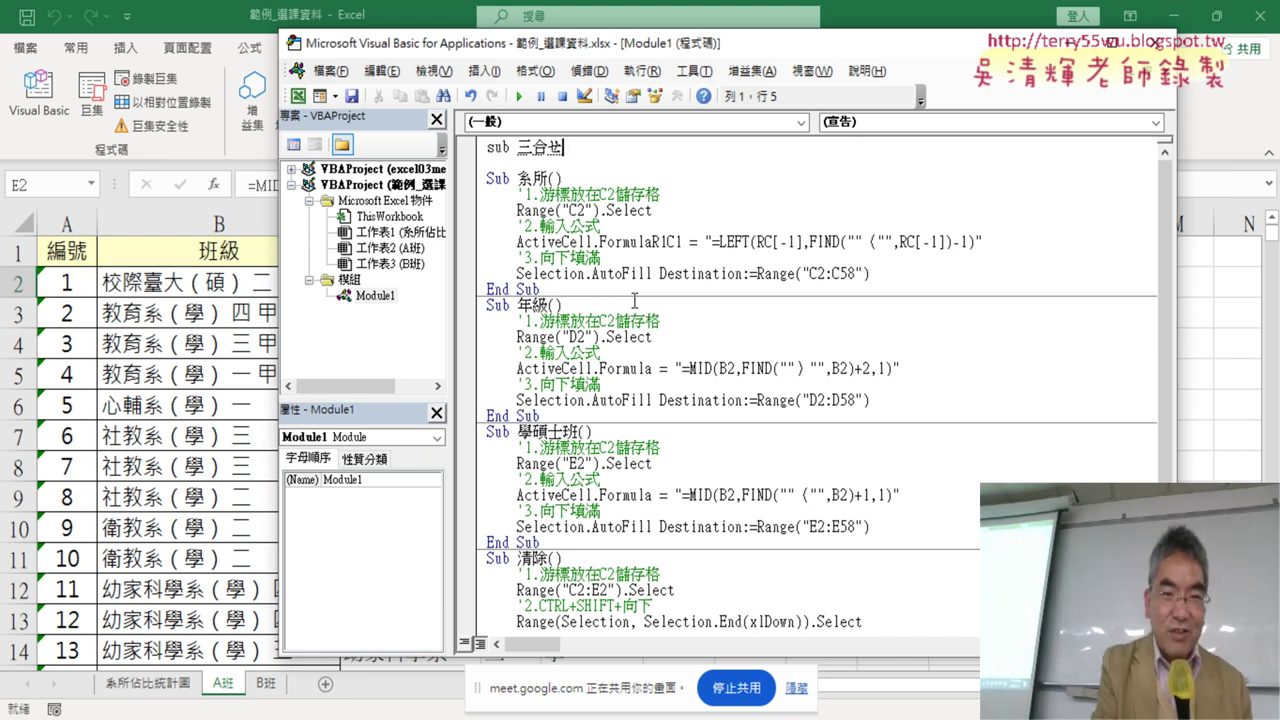
key("BackSpace")
type("ㄧㄦ")
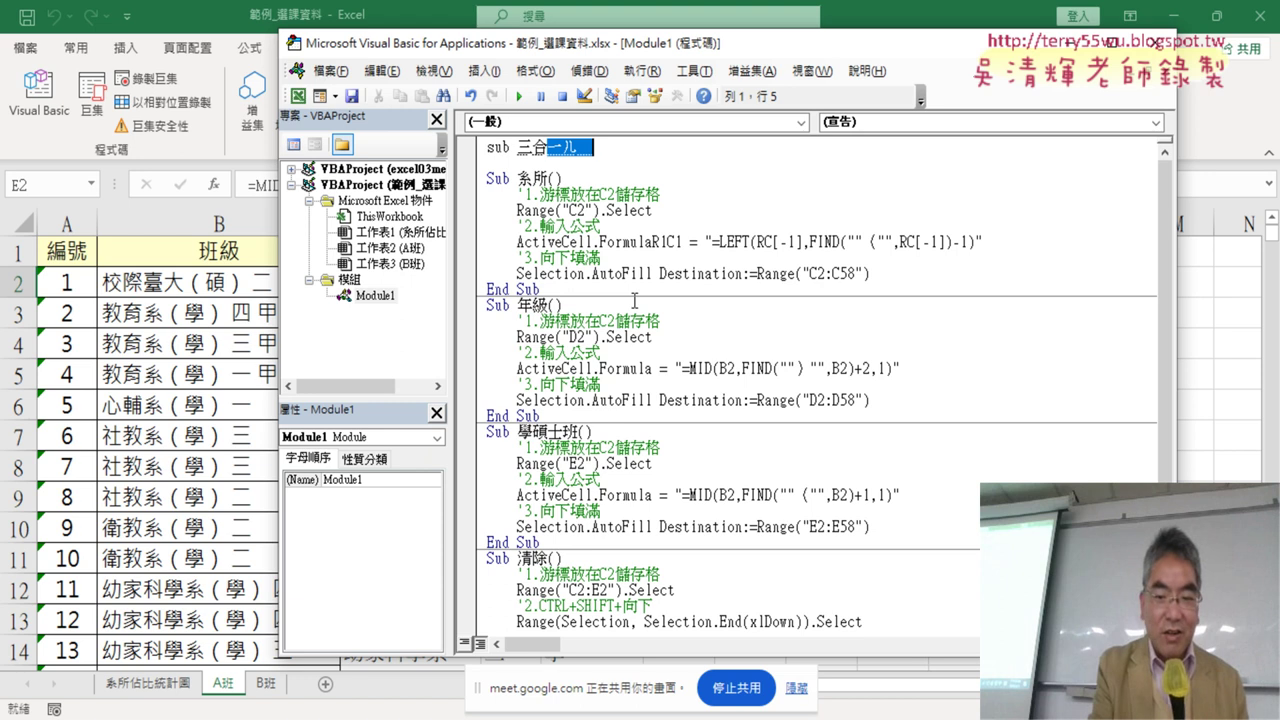
key("BackSpace")
key("BackSpace")
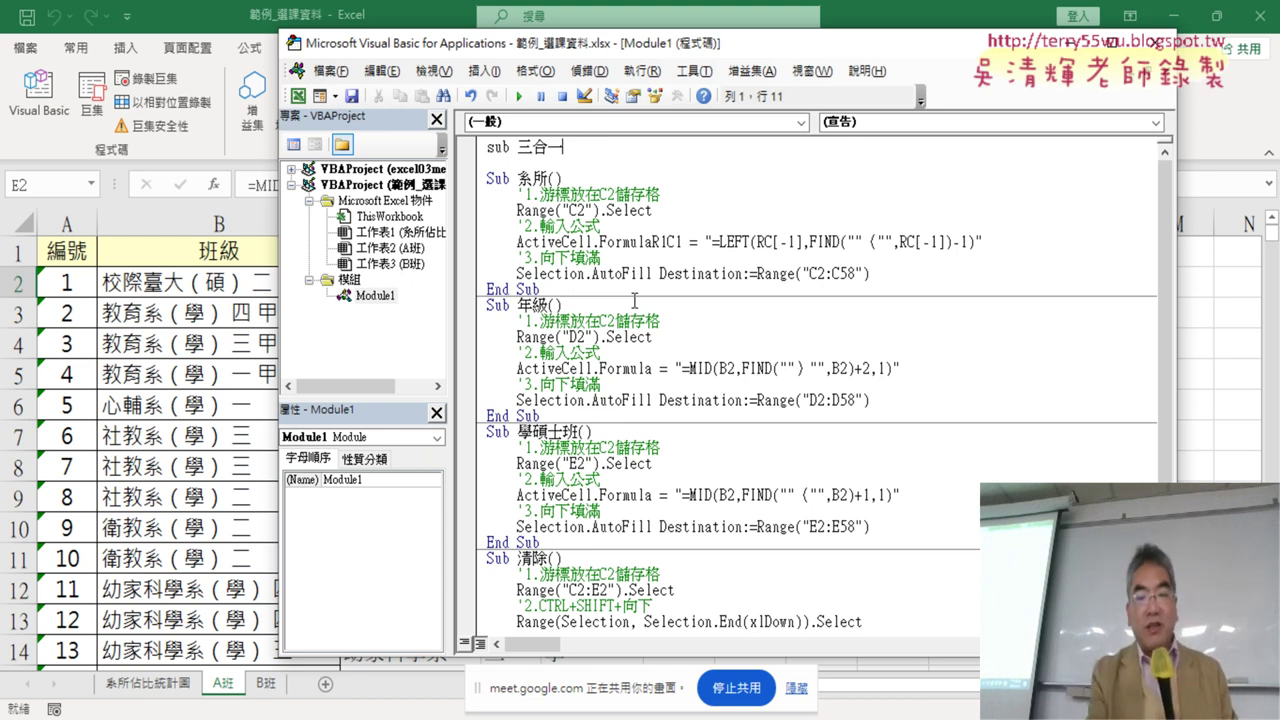
key("Return")
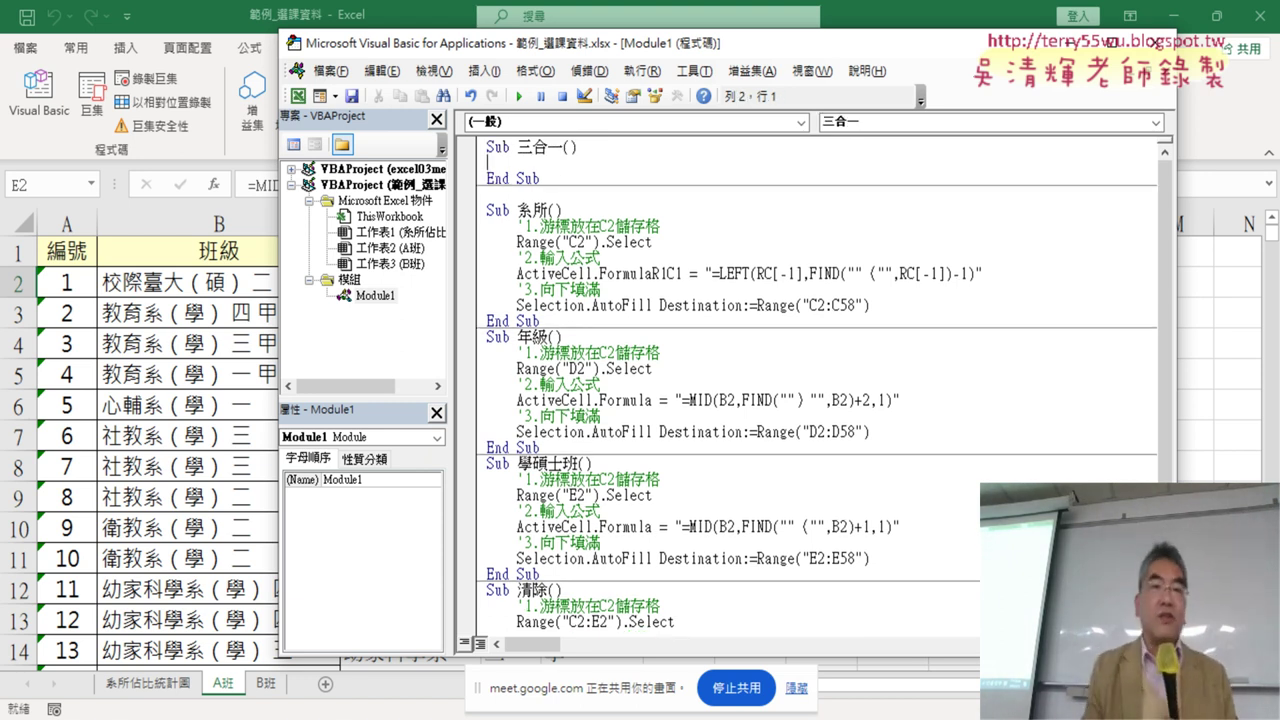
Write an indented 'Call 系所' line inside Sub 三合一, copying in the procedure name.
left_click_drag(563, 147, 581, 179)
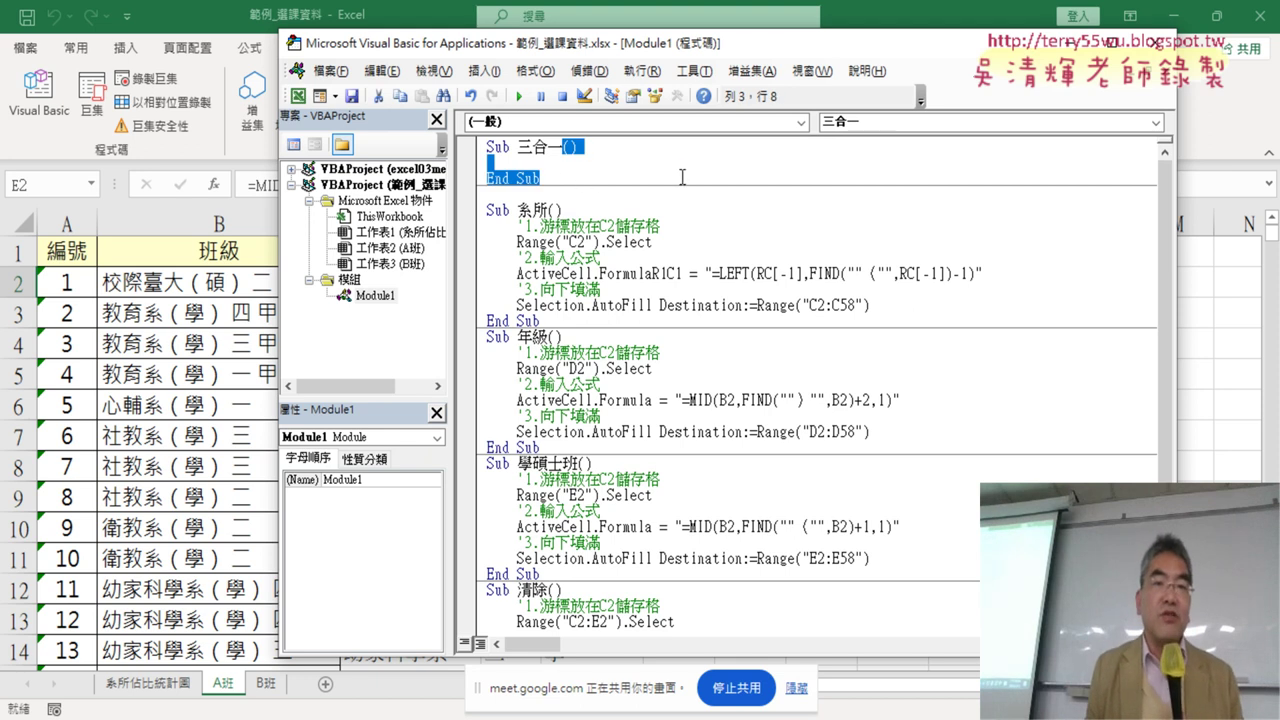
left_click(578, 165)
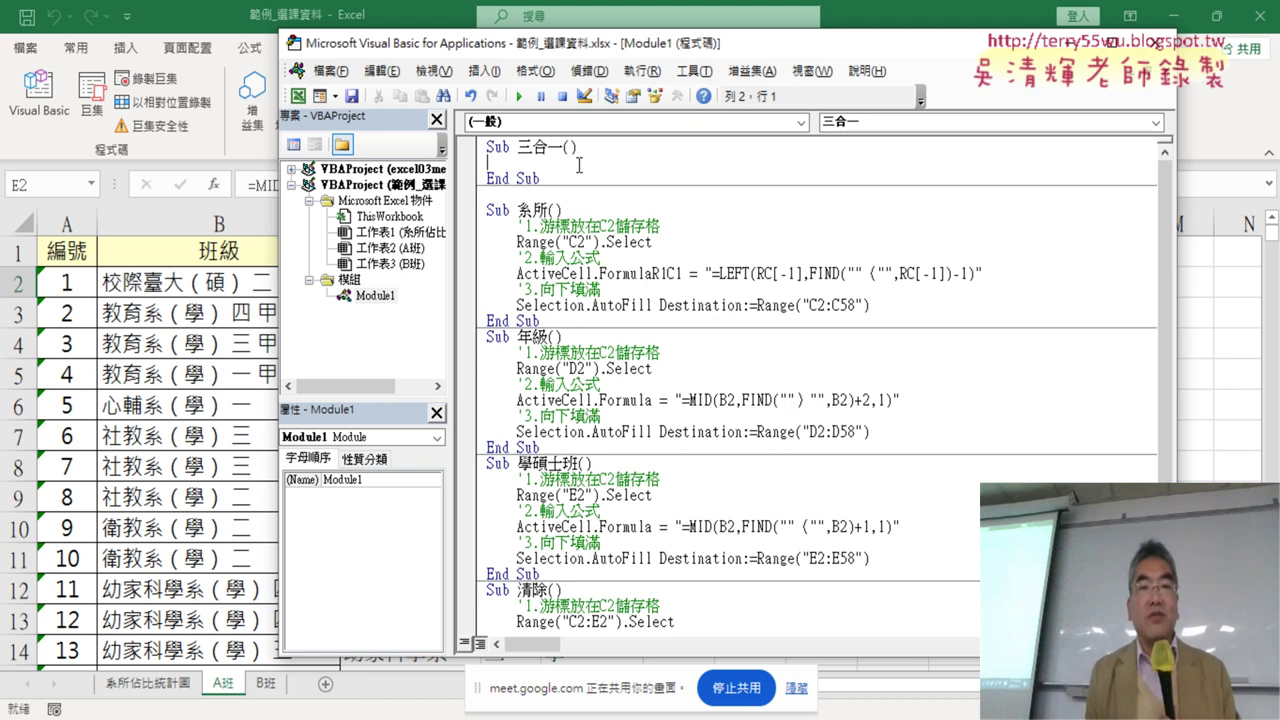
key("Tab")
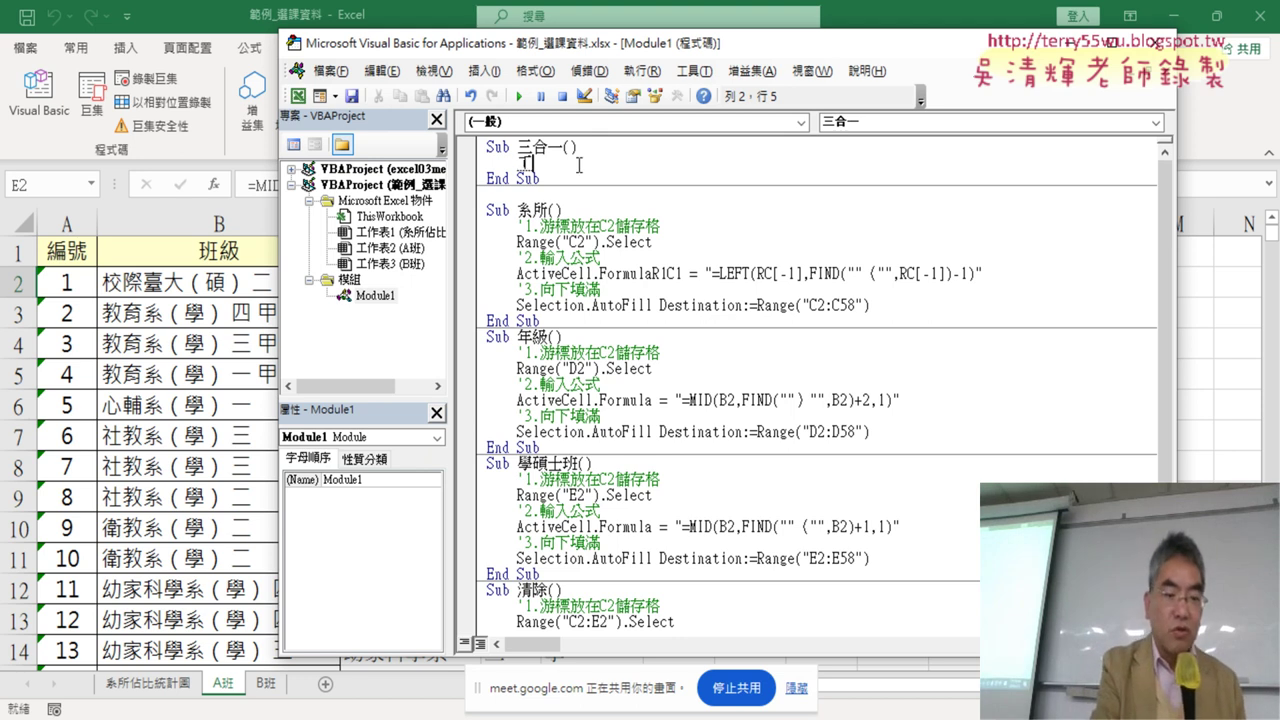
type("call")
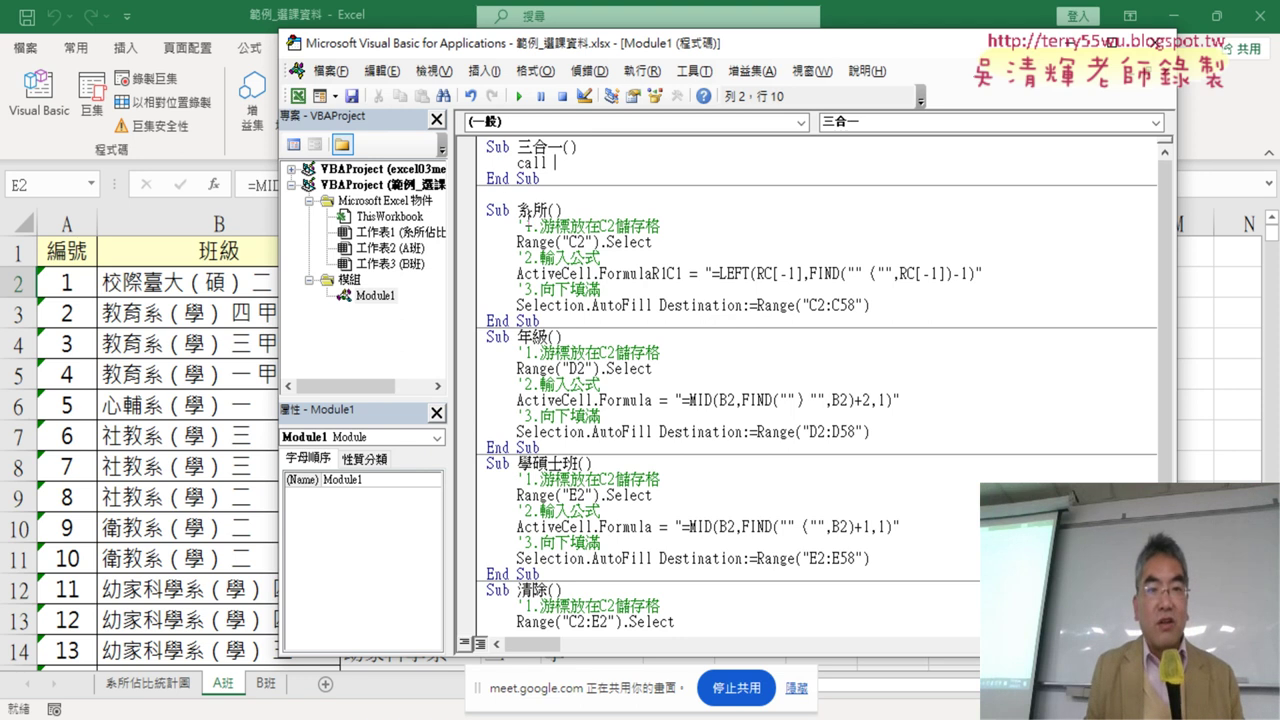
left_click(524, 214)
left_click(614, 442)
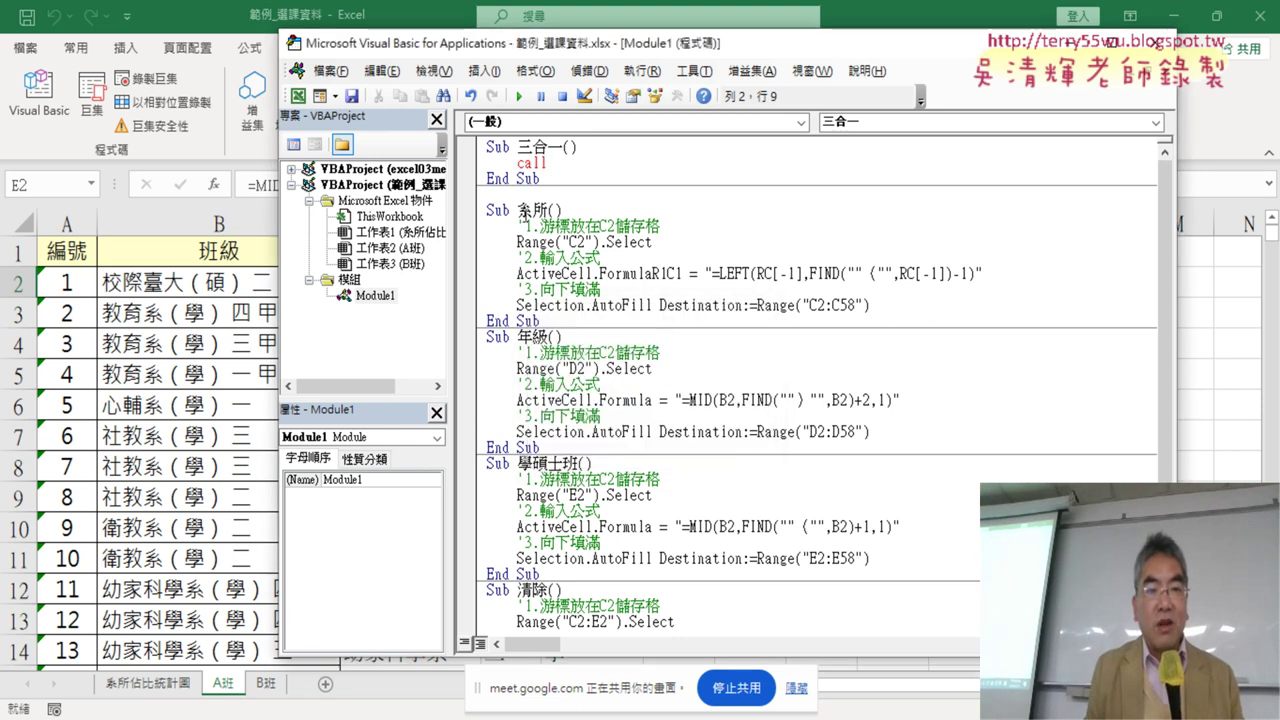
double_click(524, 212)
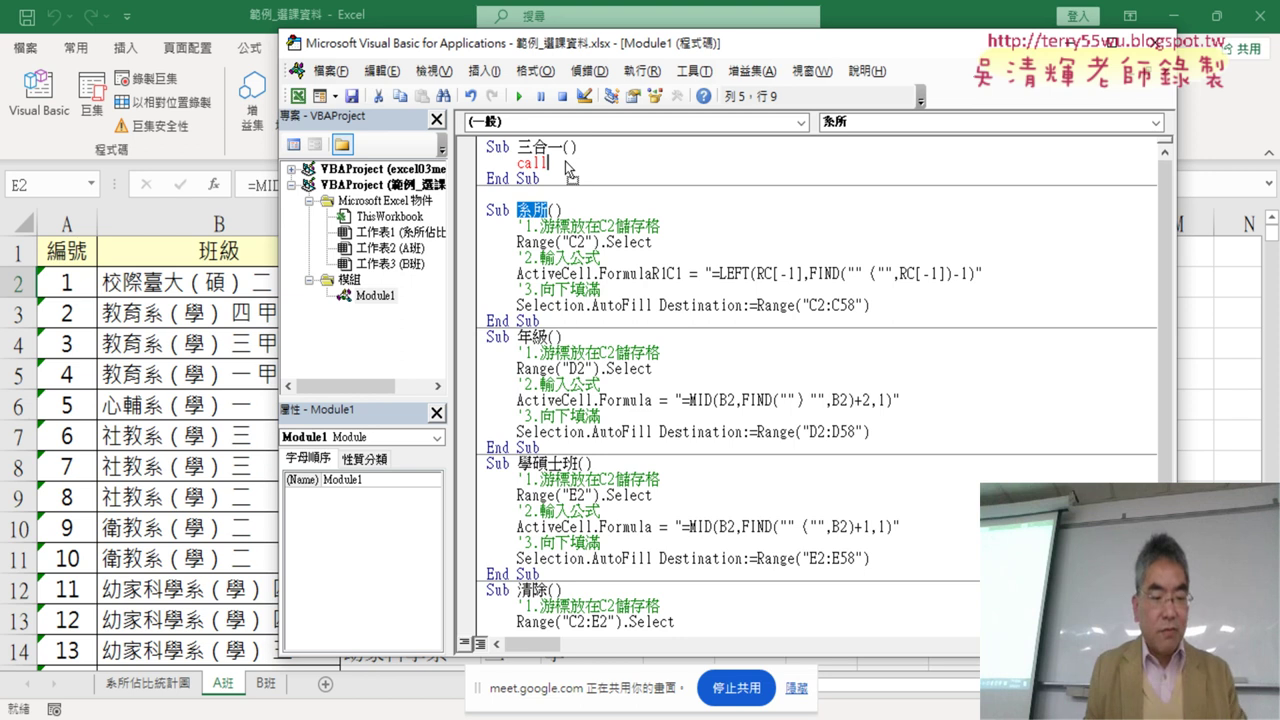
left_click_drag(535, 211, 548, 162)
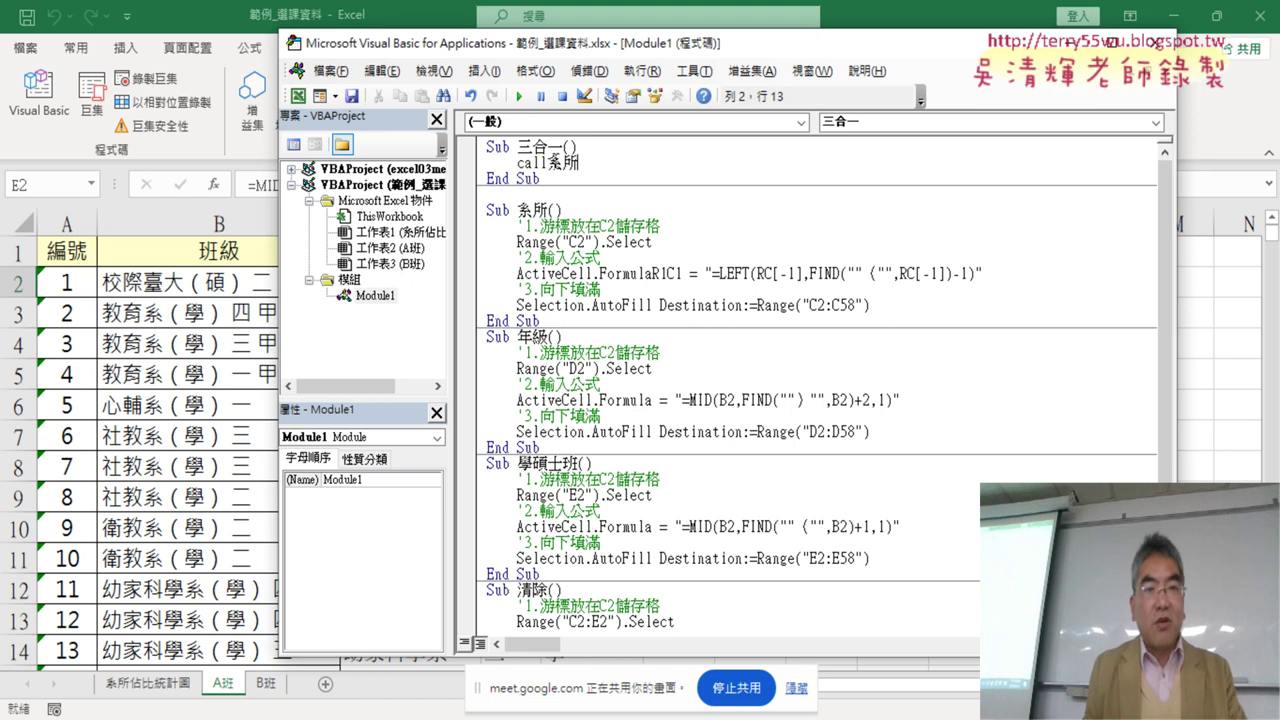
left_click(612, 162)
key("Return")
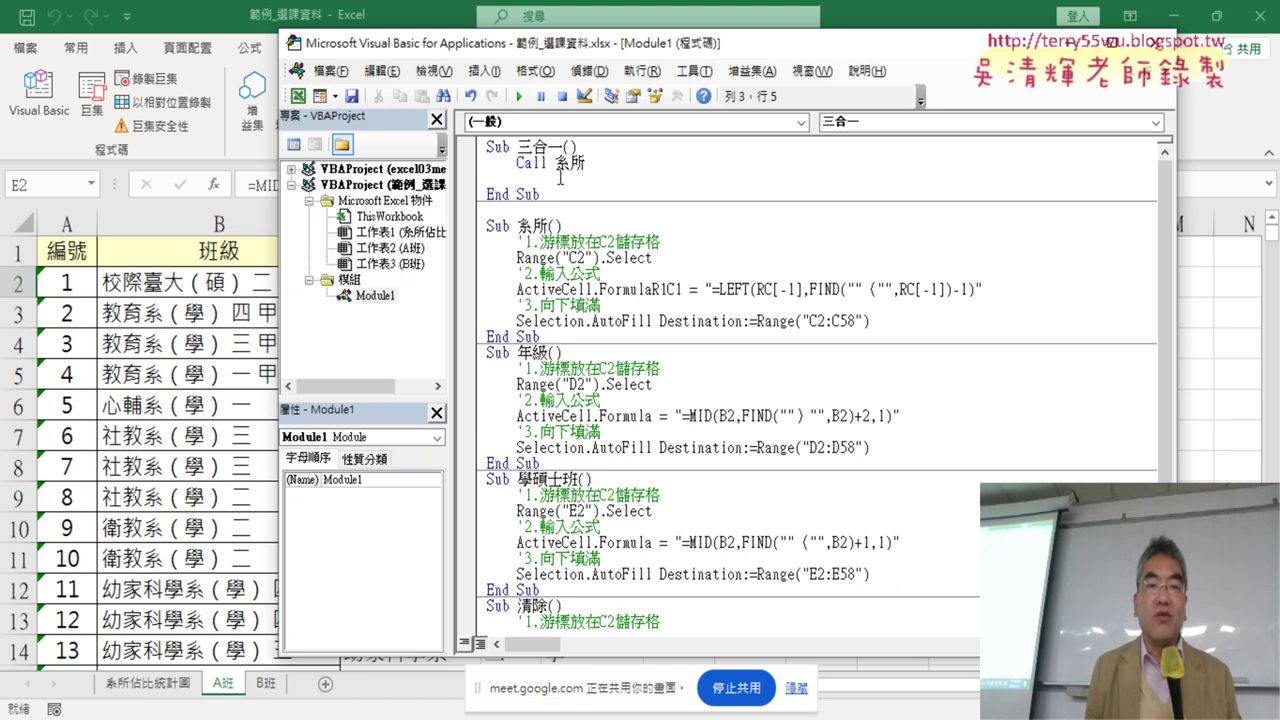
Duplicate the call line twice and change the copies to Call 年級 and Call 學碩士班.
mouse_move(517, 162)
left_mouse_down()
mouse_move(586, 162)
mouse_move(560, 179)
left_mouse_up()
type("Call 系所")
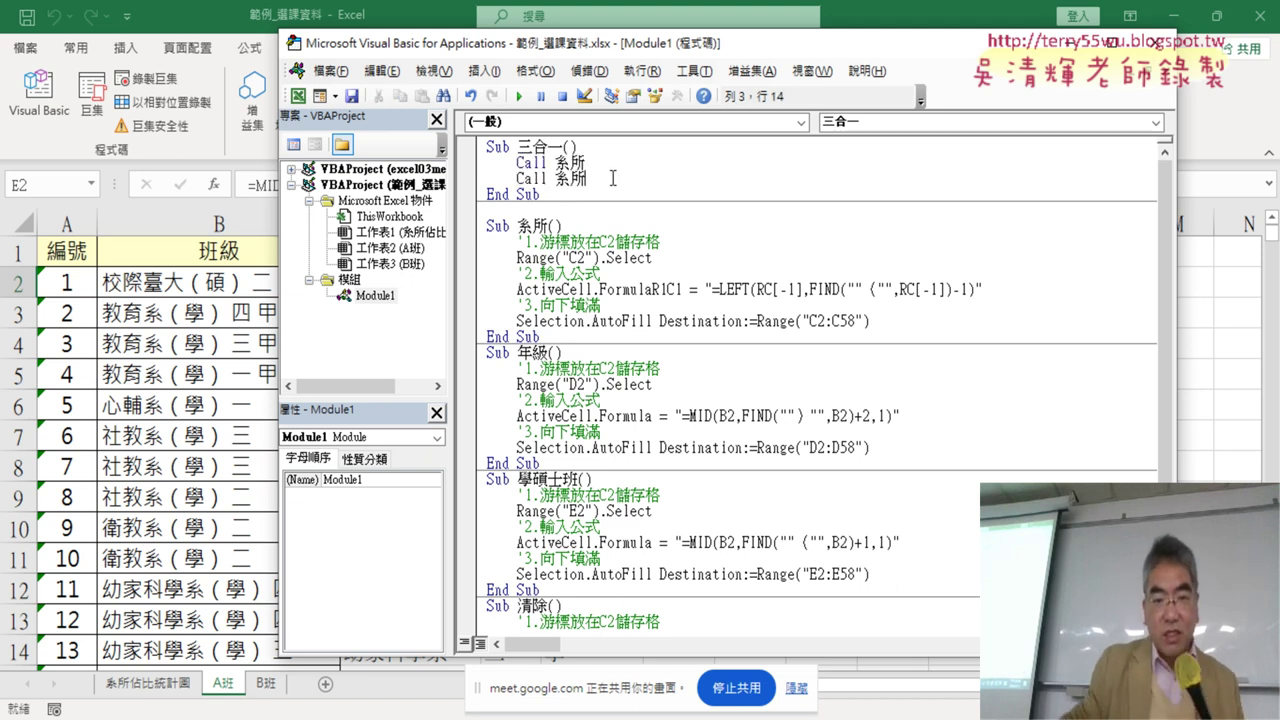
key("Return")
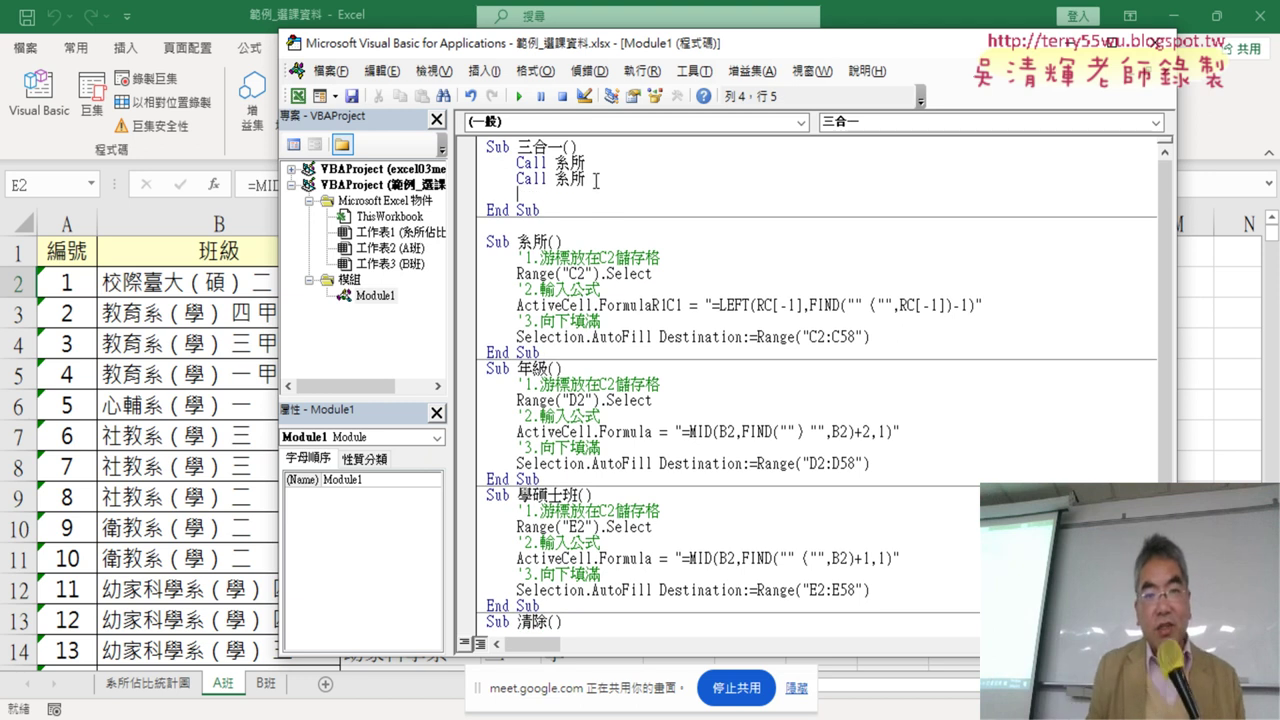
mouse_move(590, 179)
left_mouse_down()
mouse_move(516, 179)
mouse_move(541, 198)
left_mouse_up()
type("Call 系所")
left_click_drag(517, 368, 549, 366)
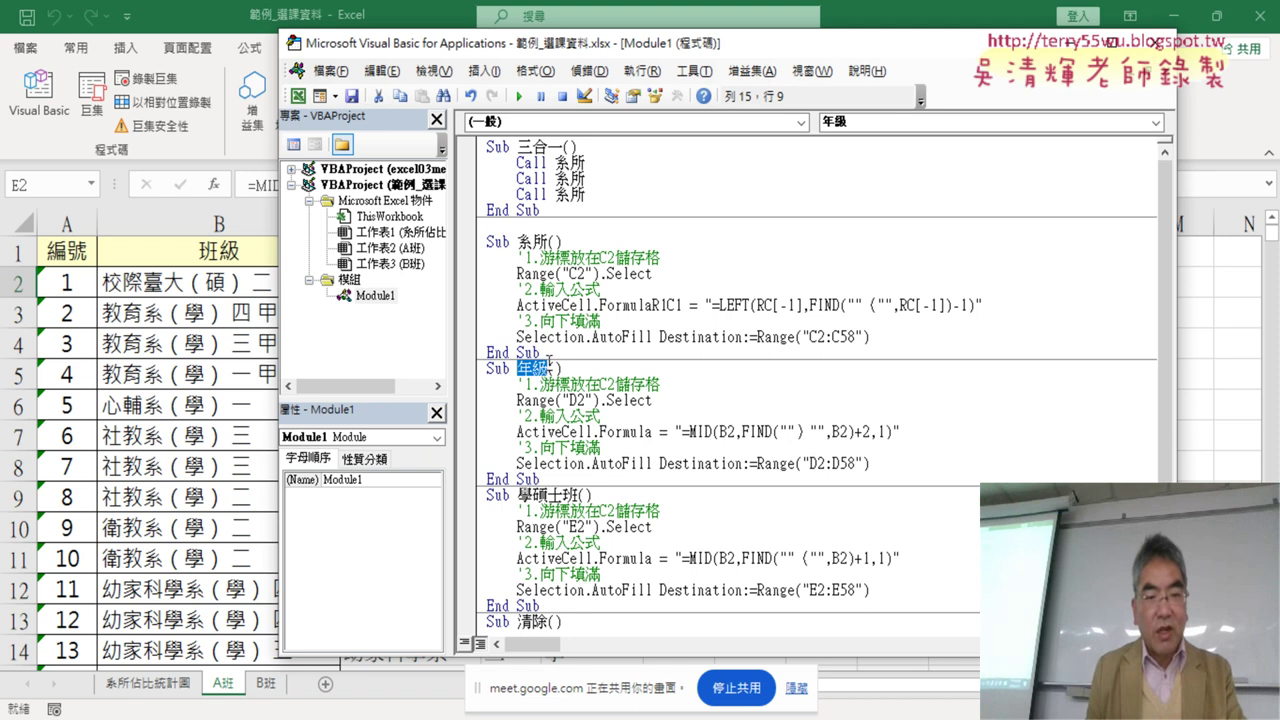
left_click_drag(586, 178, 555, 178)
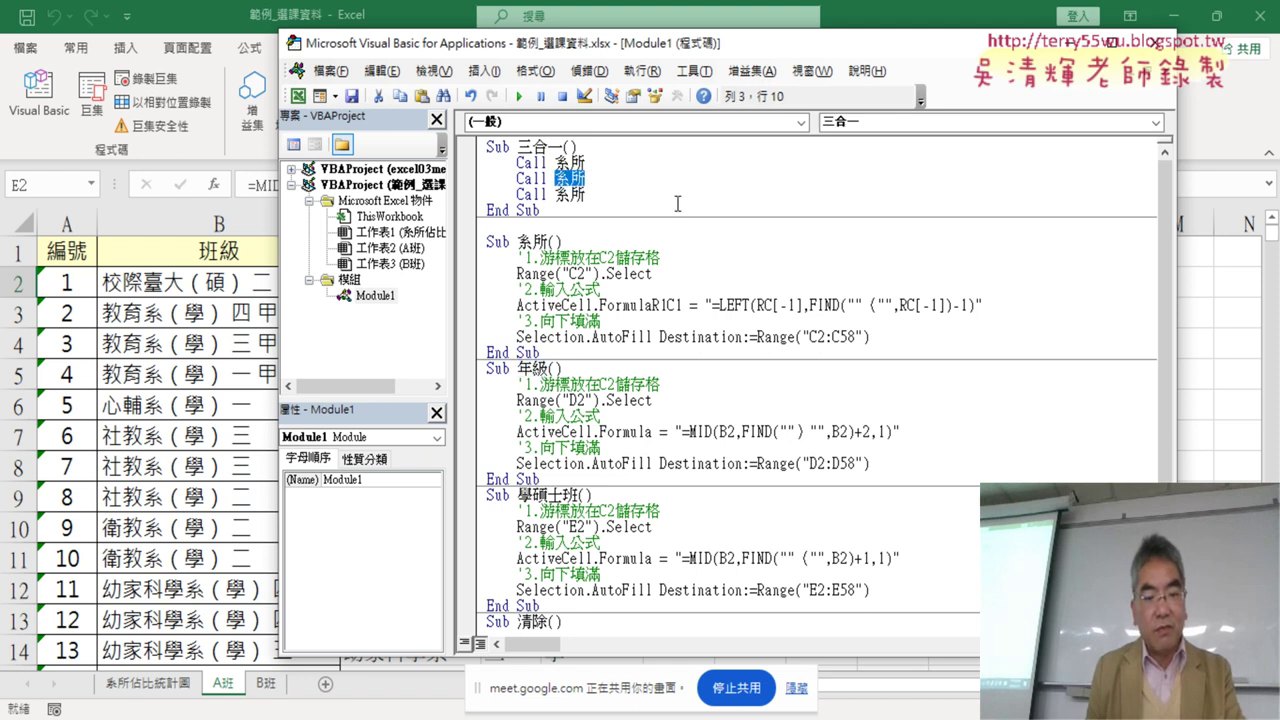
type("年級")
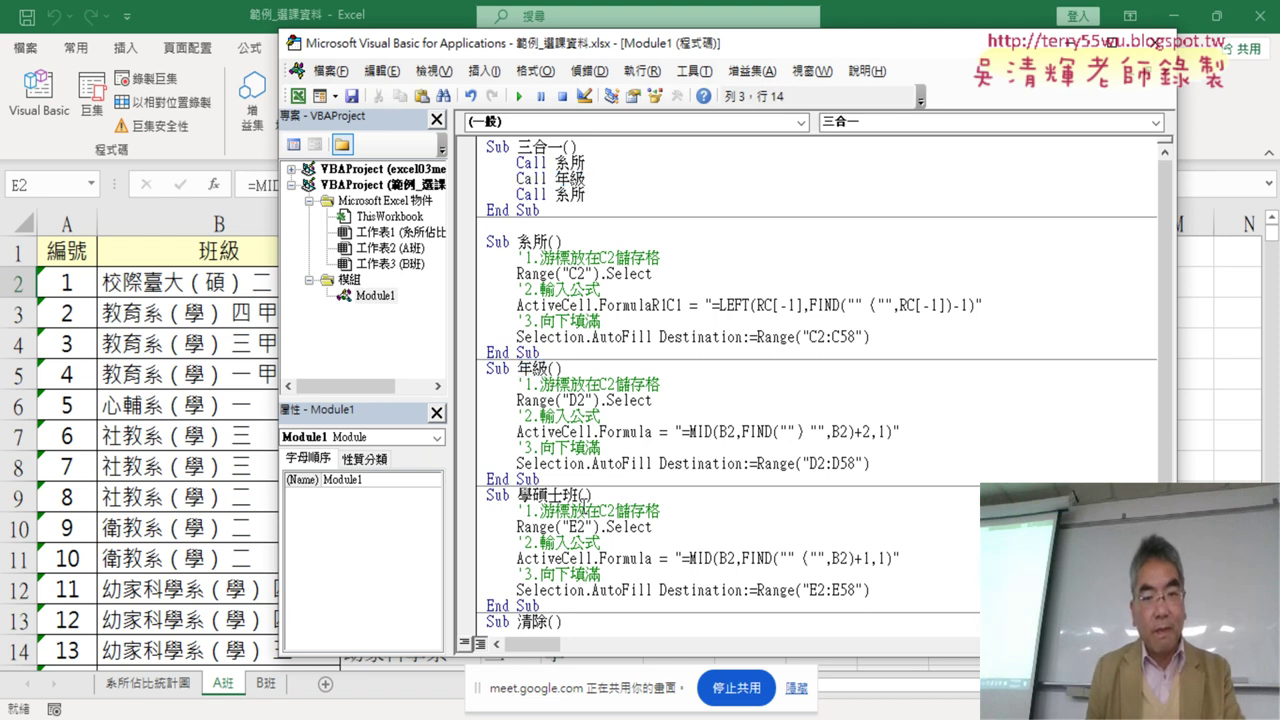
left_click_drag(580, 495, 518, 495)
key("ctrl+c")
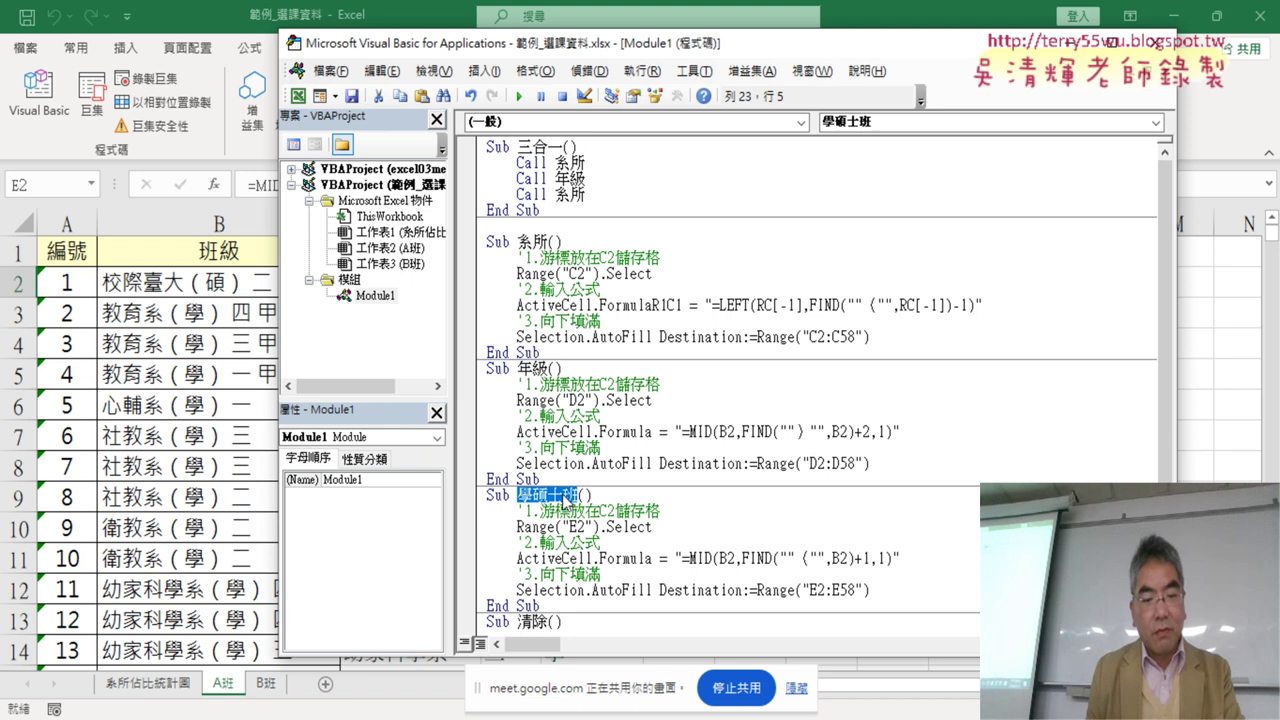
left_click_drag(586, 195, 555, 195)
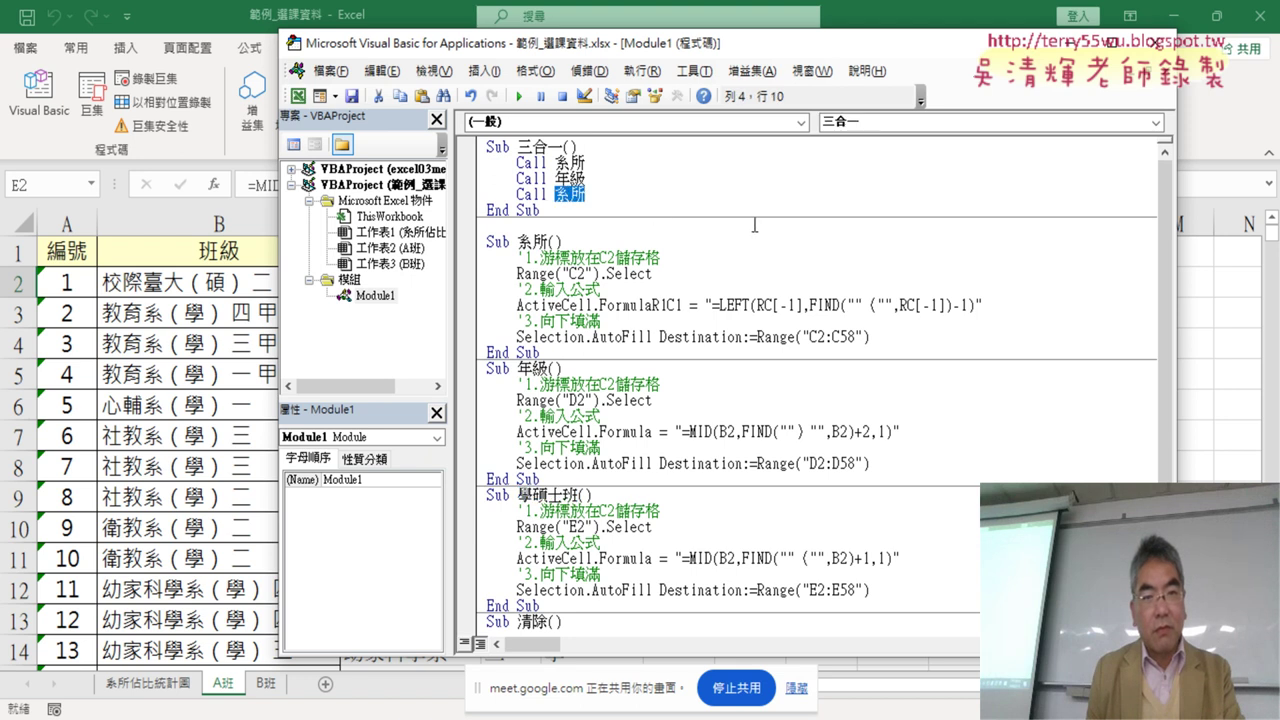
key("ctrl+v")
left_click(765, 275)
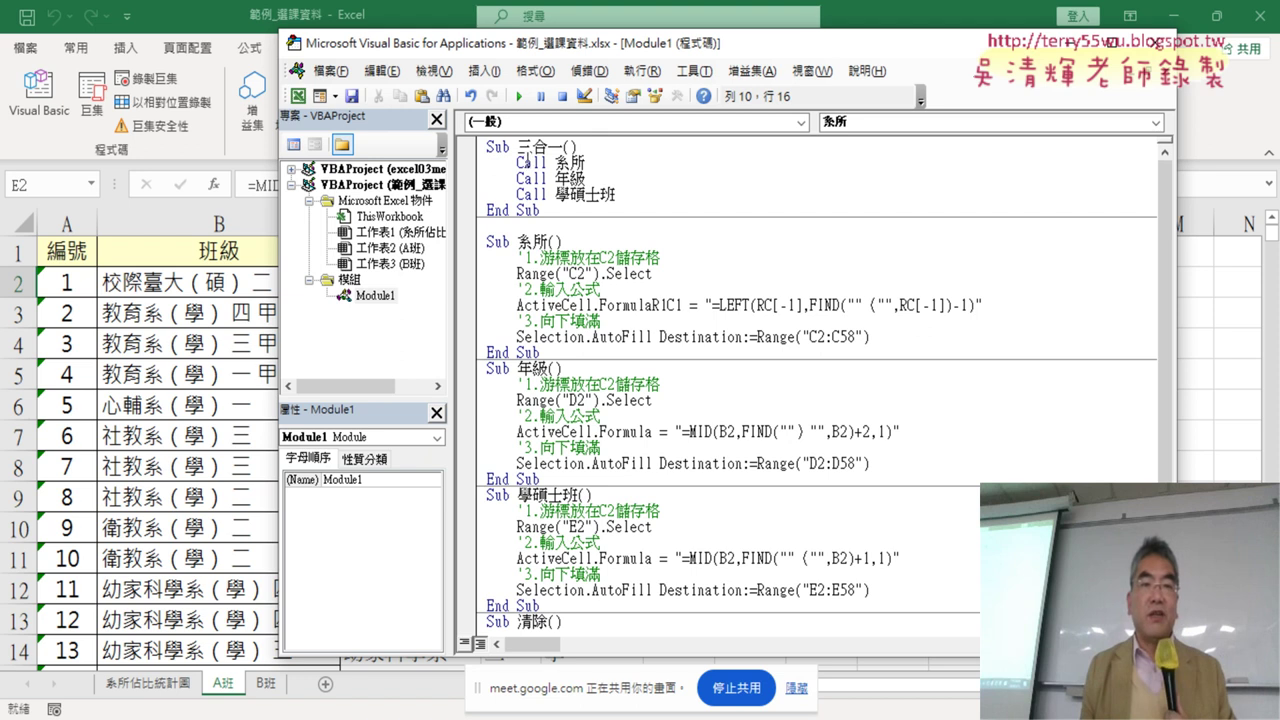
left_click_drag(621, 196, 484, 148)
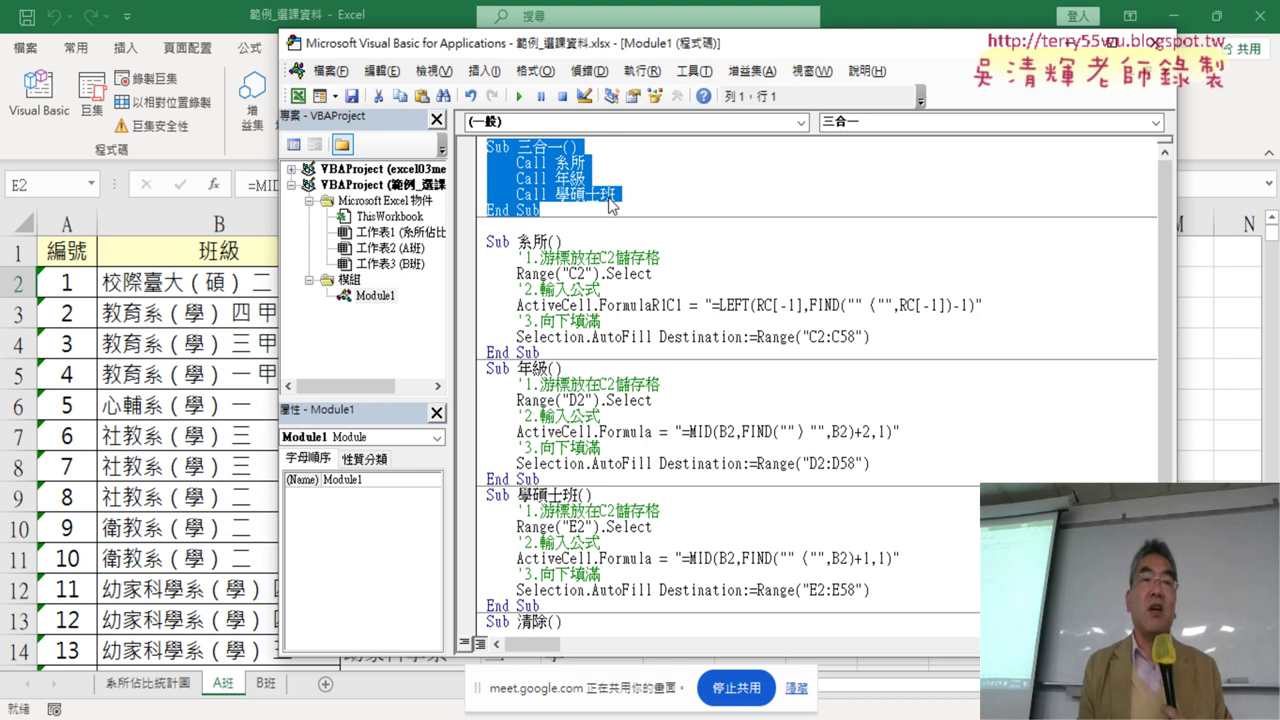
left_click(652, 210)
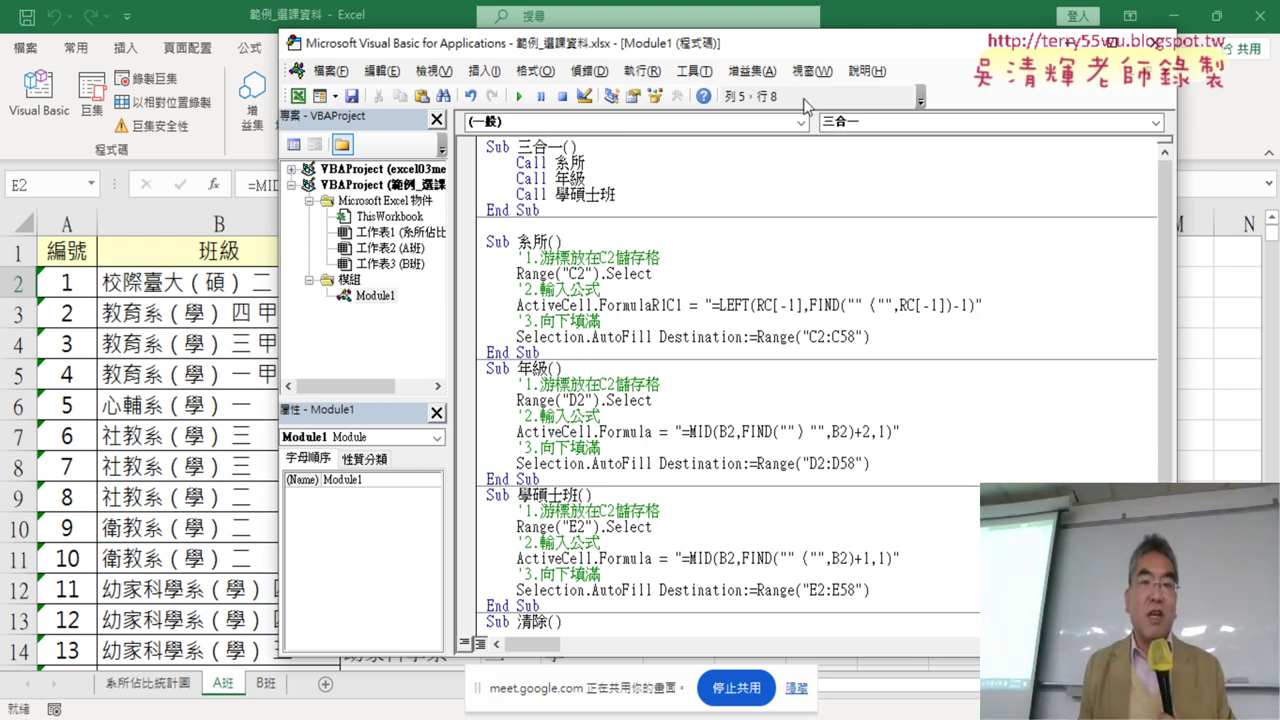
Run Sub 清除 to empty columns C–E, then run Sub 三合一 to refill them.
left_click_drag(789, 45, 969, 40)
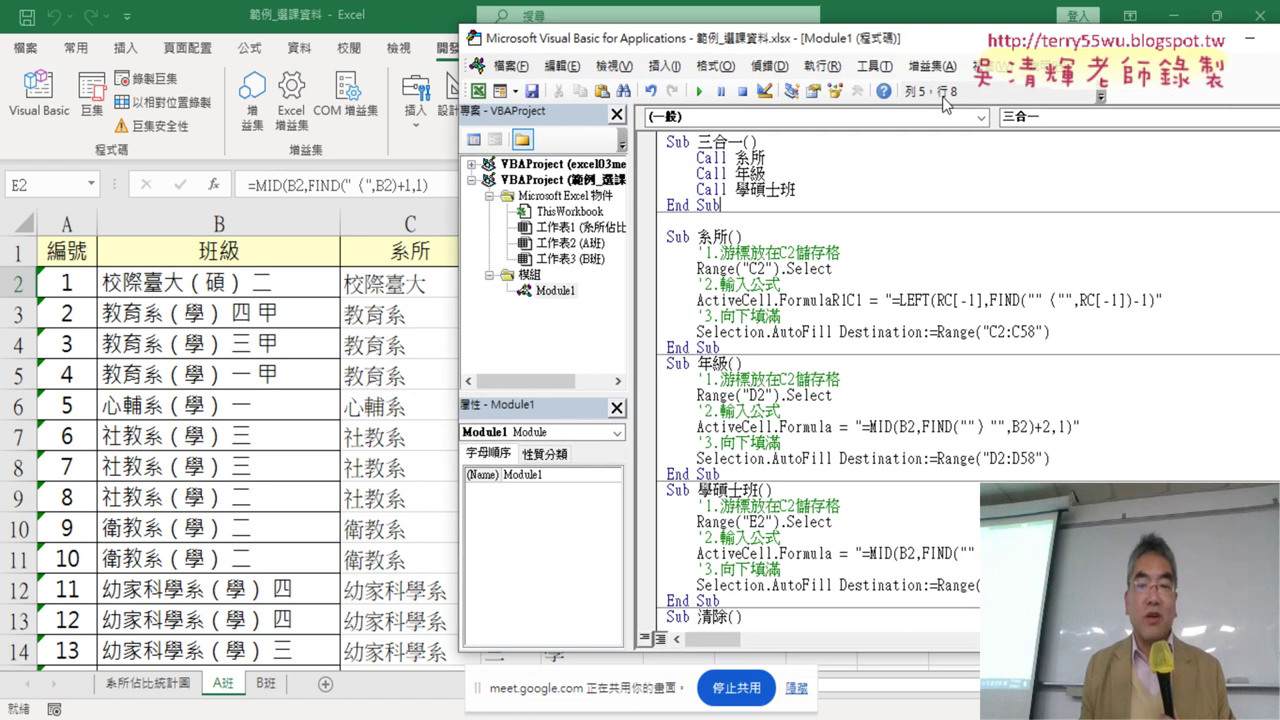
scroll(800, 400, "down", 3)
left_click(772, 522)
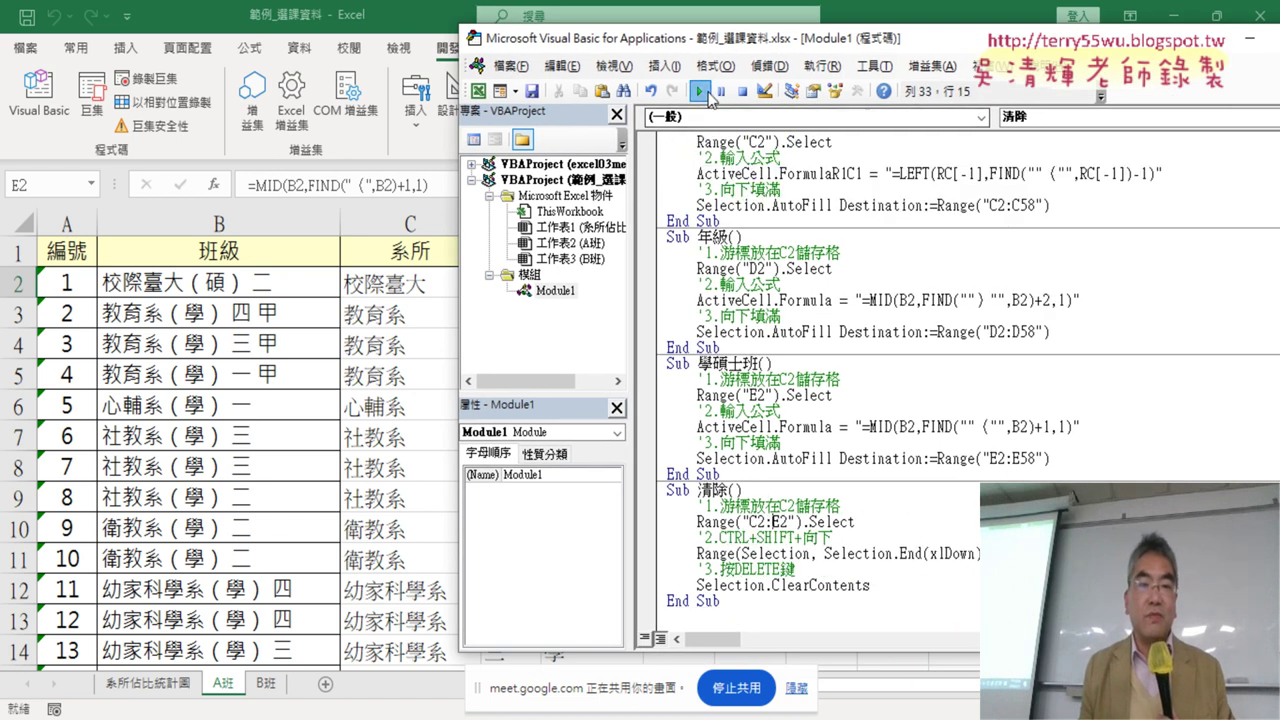
left_click(708, 93)
scroll(800, 95, "up", 3)
left_click_drag(813, 48, 953, 60)
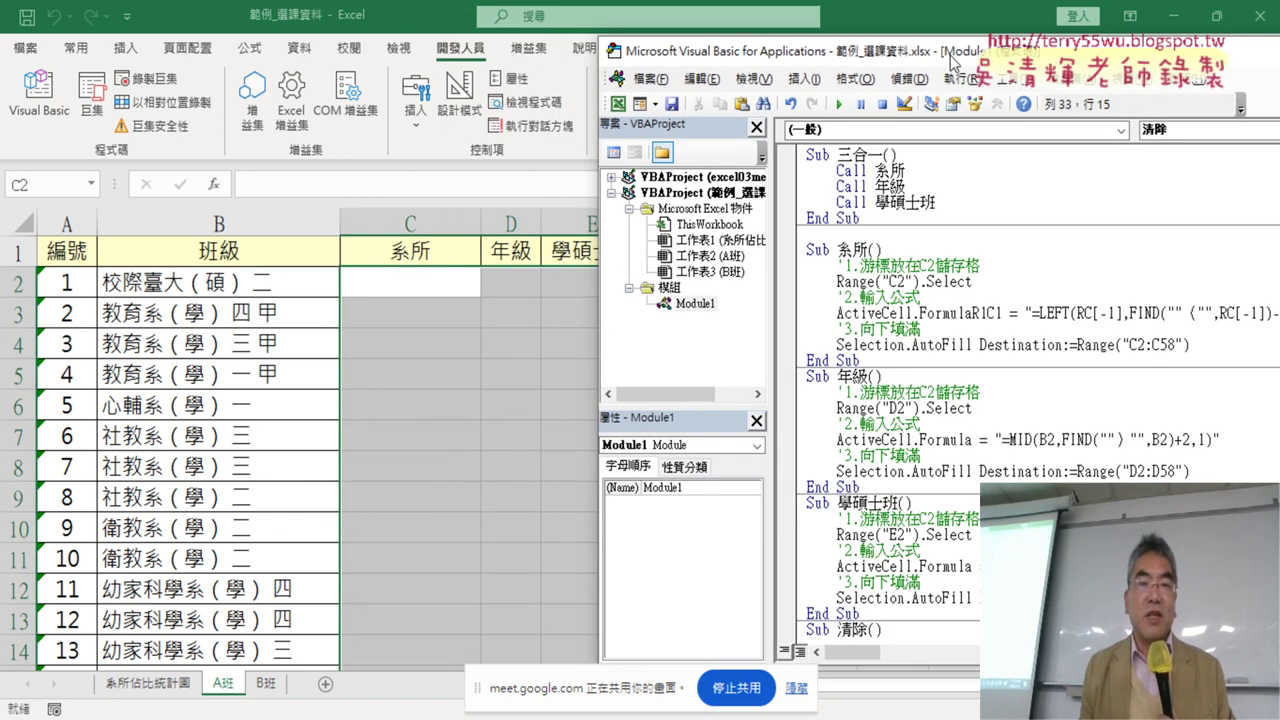
left_click(869, 186)
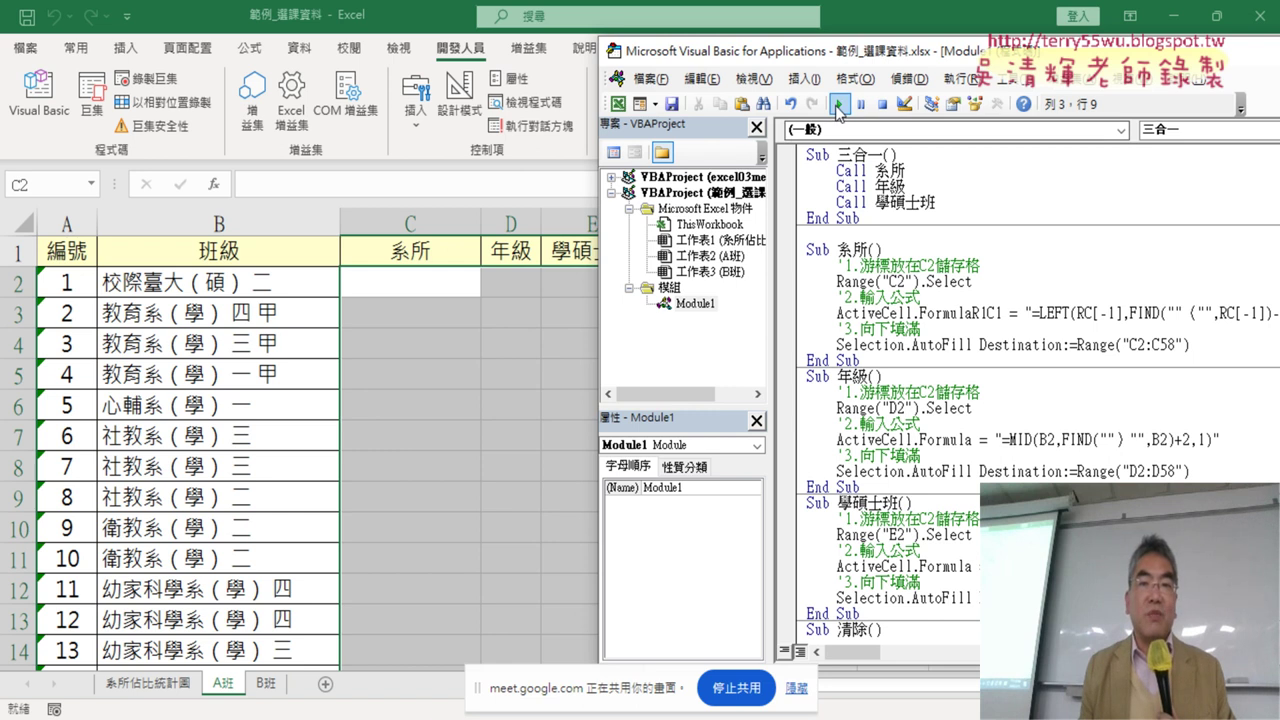
left_click(838, 103)
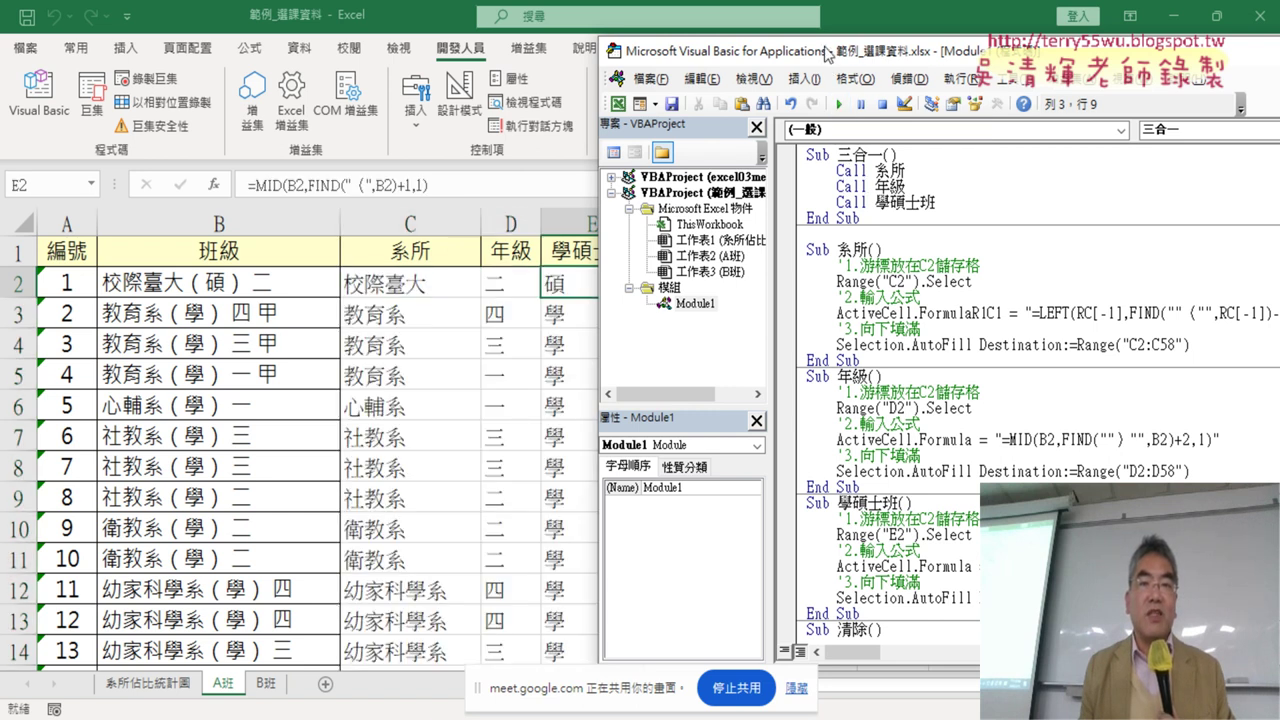
Run 清除 and 三合一 a second time to confirm clearing and refilling work.
left_click_drag(828, 53, 818, 28)
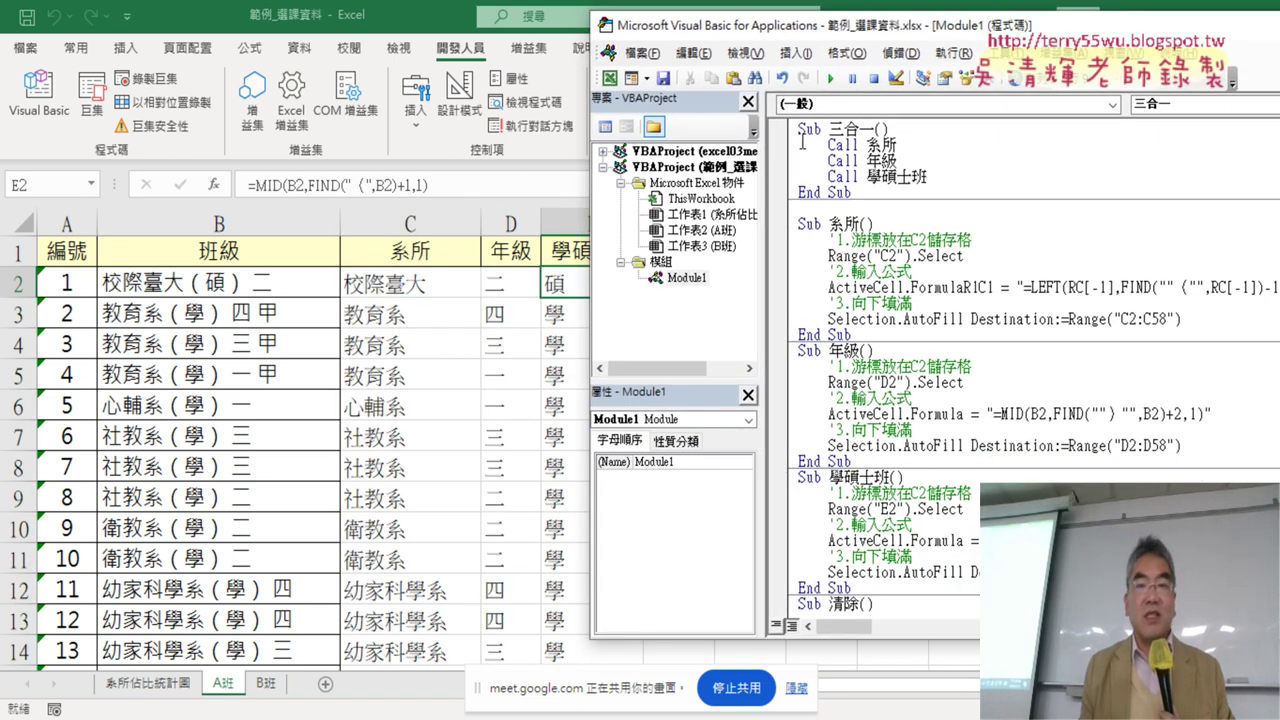
scroll(801, 140, "down", 3)
left_click(884, 509)
left_click(832, 80)
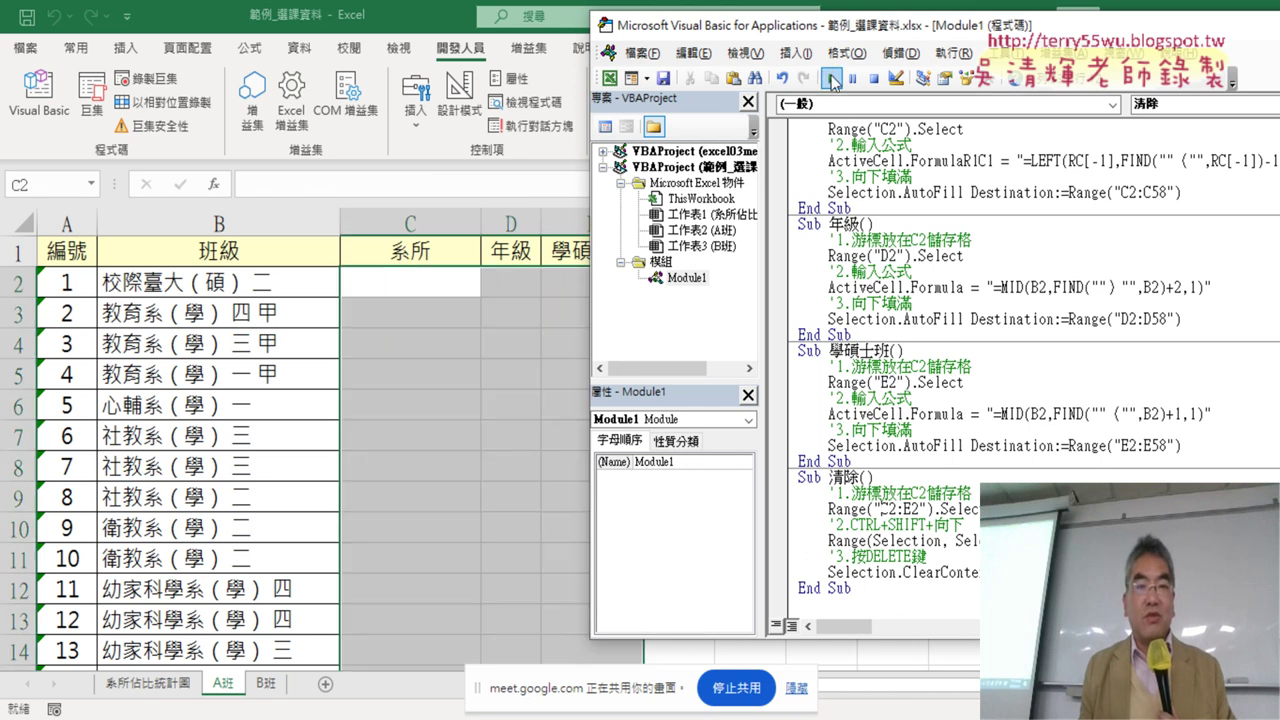
scroll(870, 270, "up", 3)
left_click(877, 160)
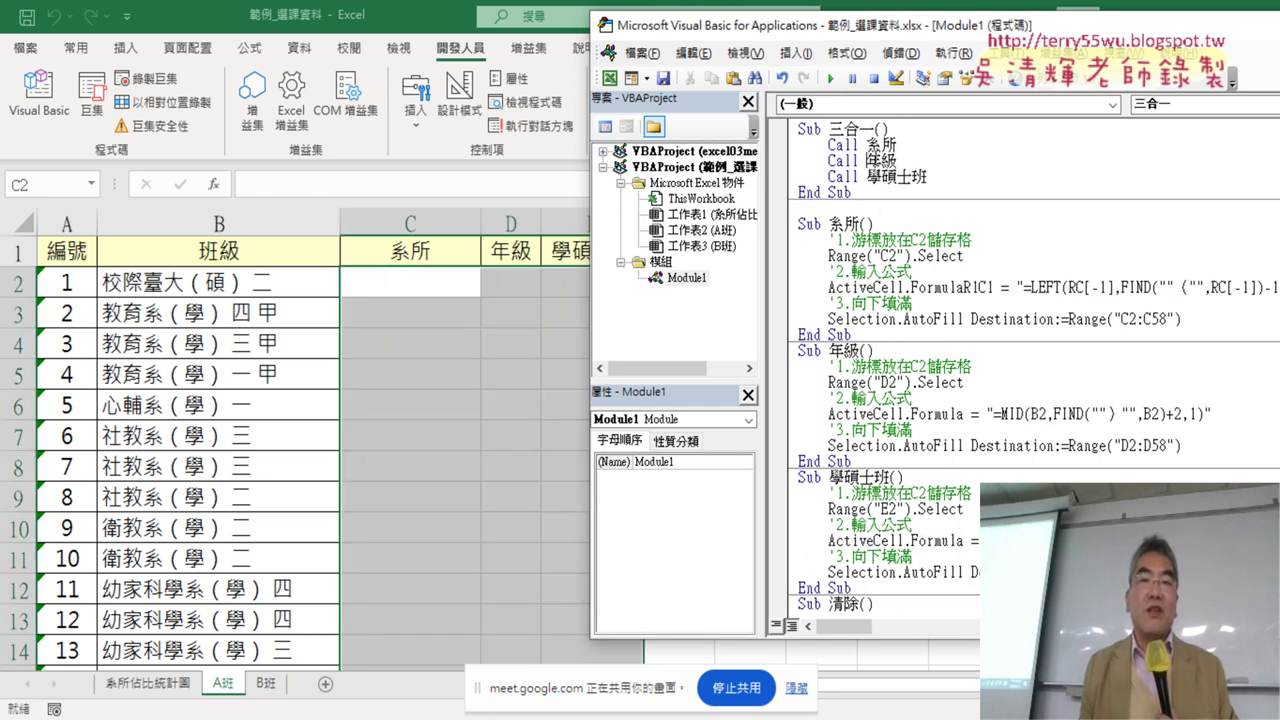
left_click(832, 80)
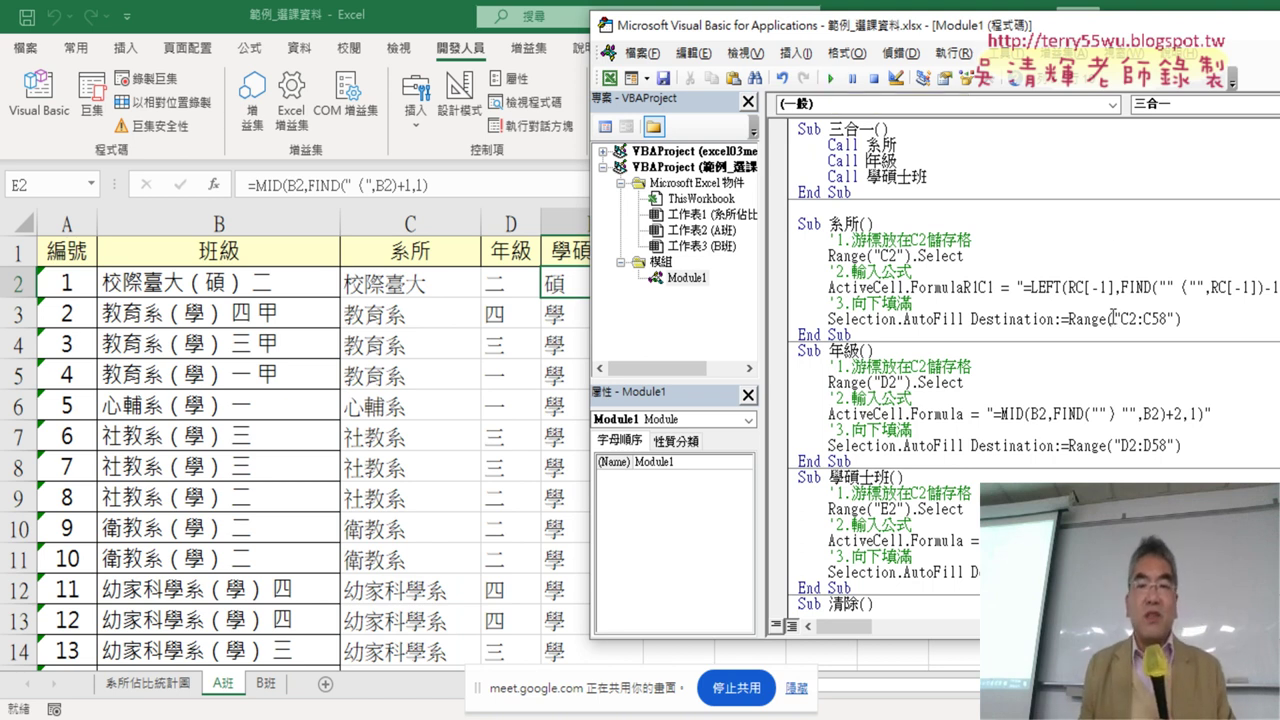
Clear columns C–E with 清除 again and bring up the Debug menu from inside Sub 三合一.
scroll(1113, 318, "down", 3)
left_click(914, 489)
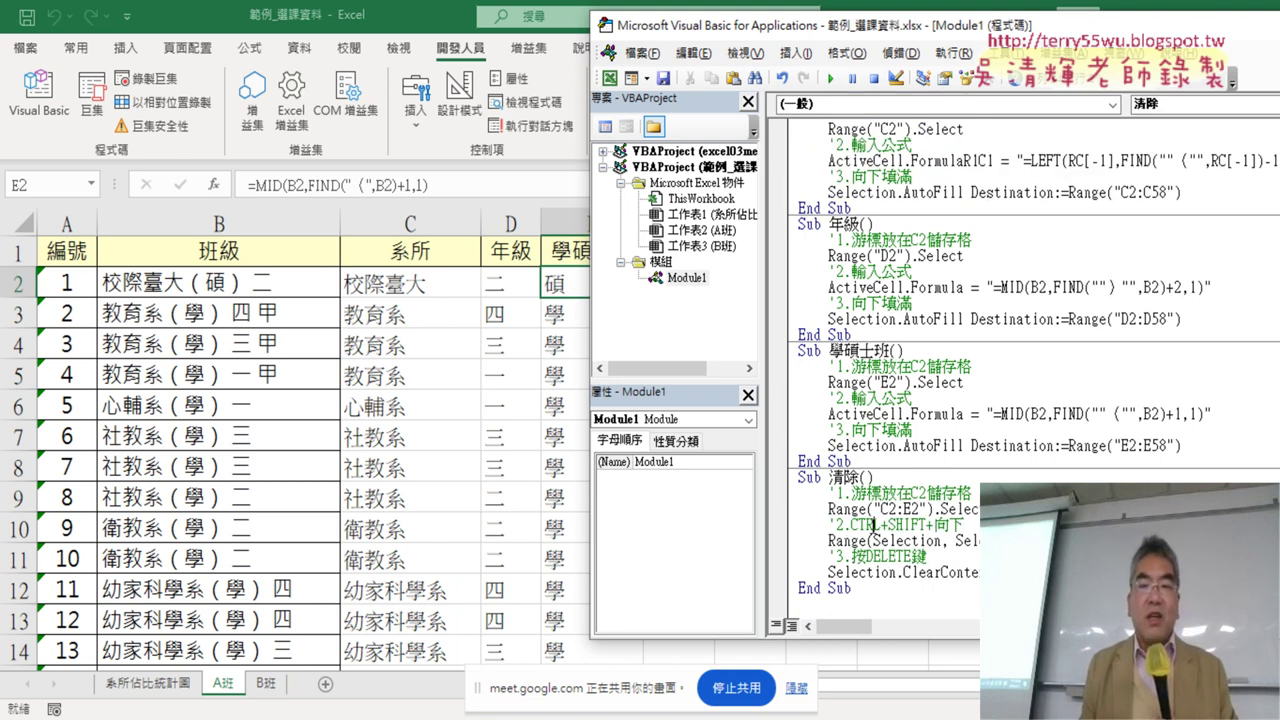
left_click(833, 77)
scroll(889, 230, "up", 3)
left_click(880, 160)
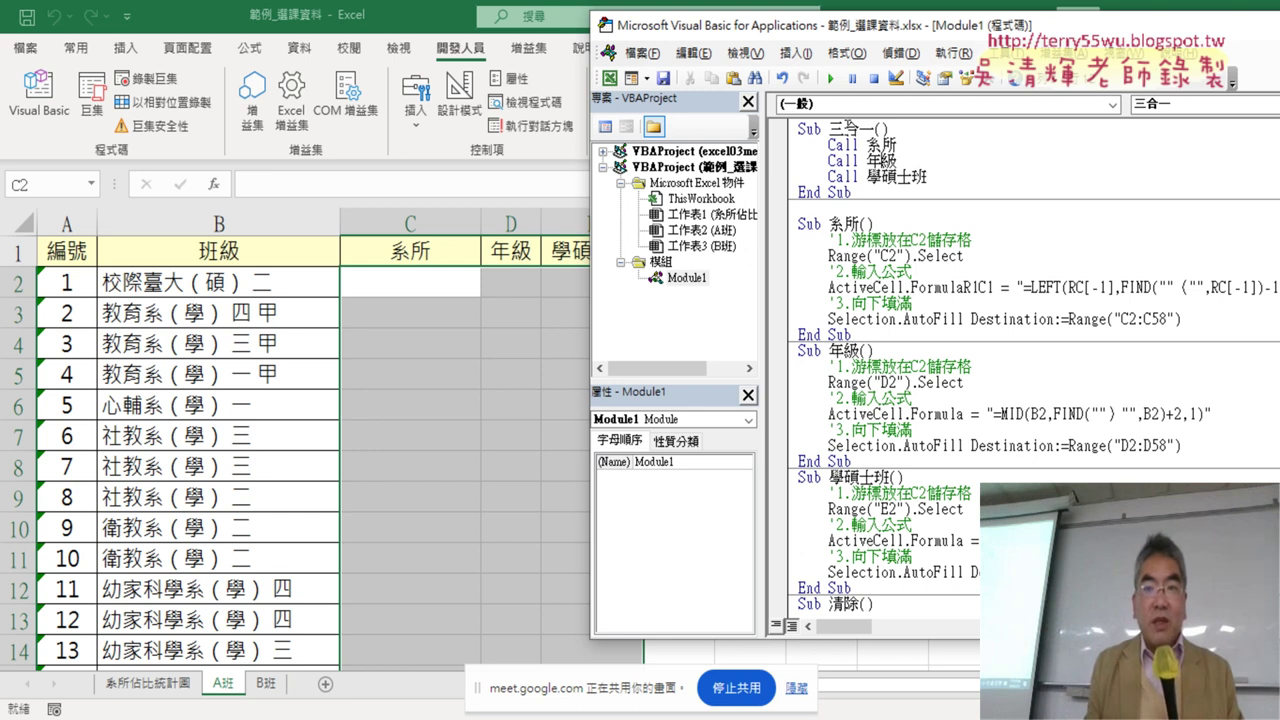
left_click(900, 53)
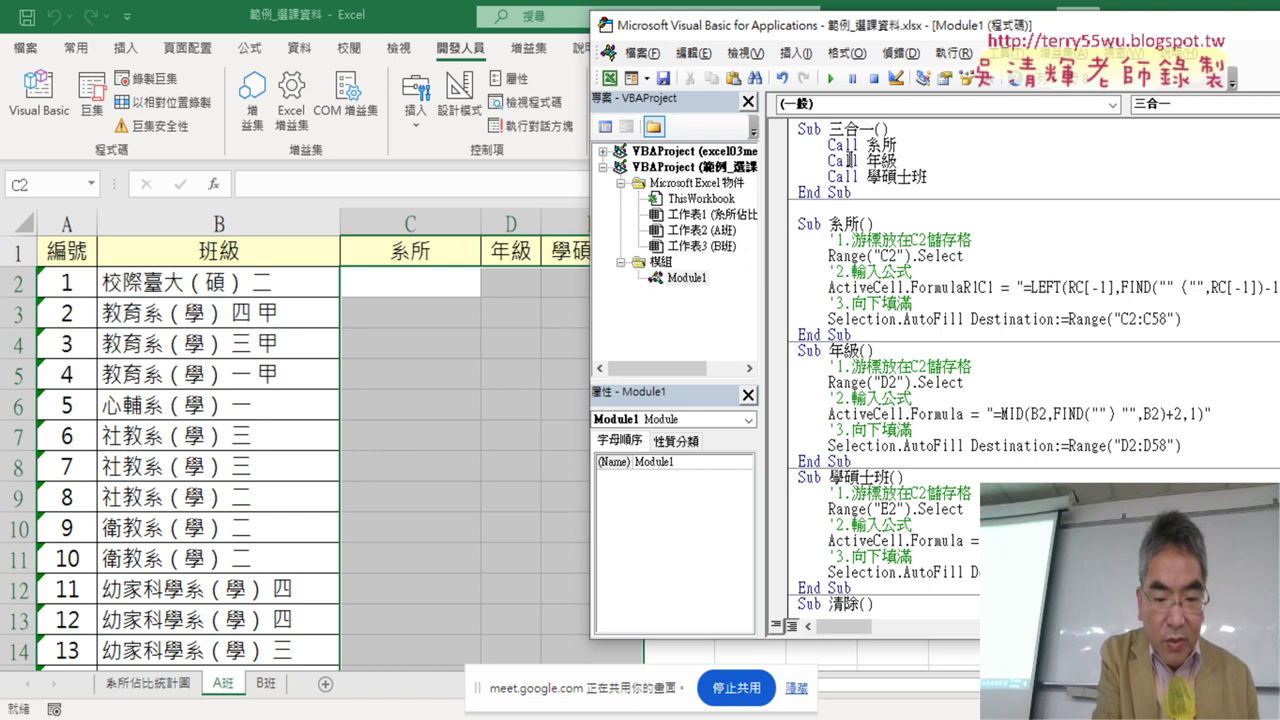
Step with F8 through Call 系所 and 年級, filling columns C and D, then finish with F5.
key("F8")
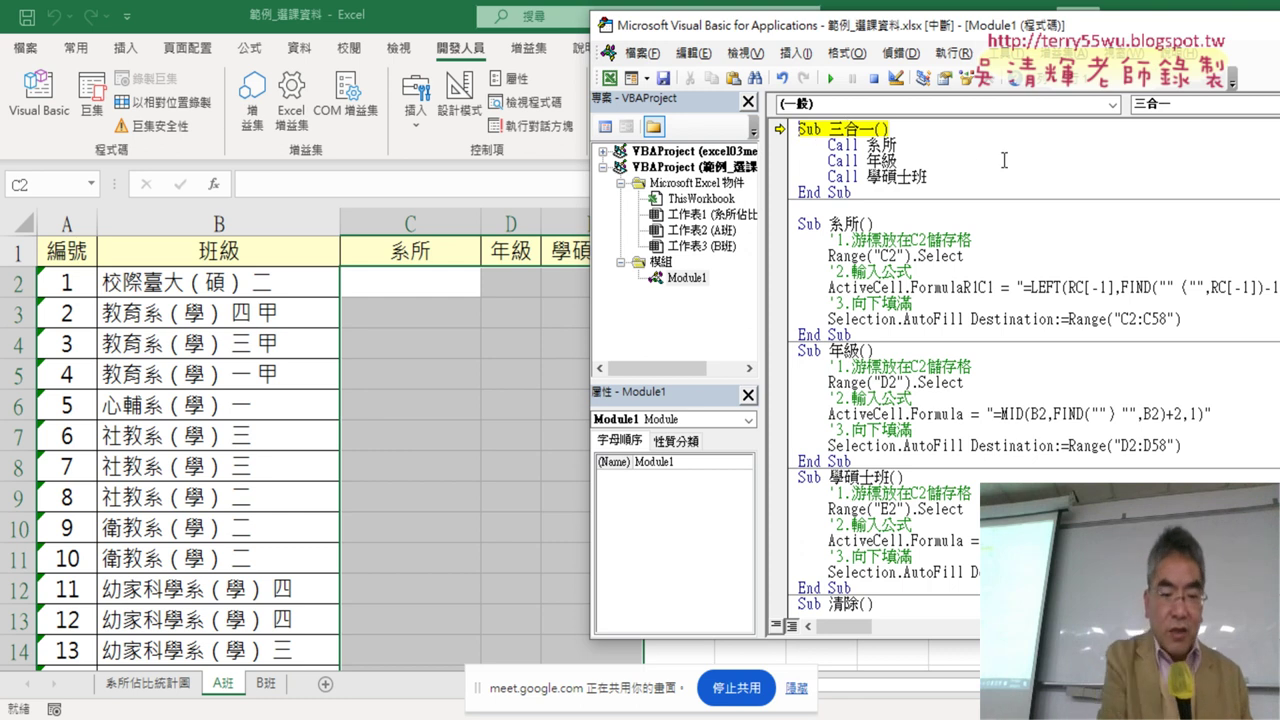
key("F8")
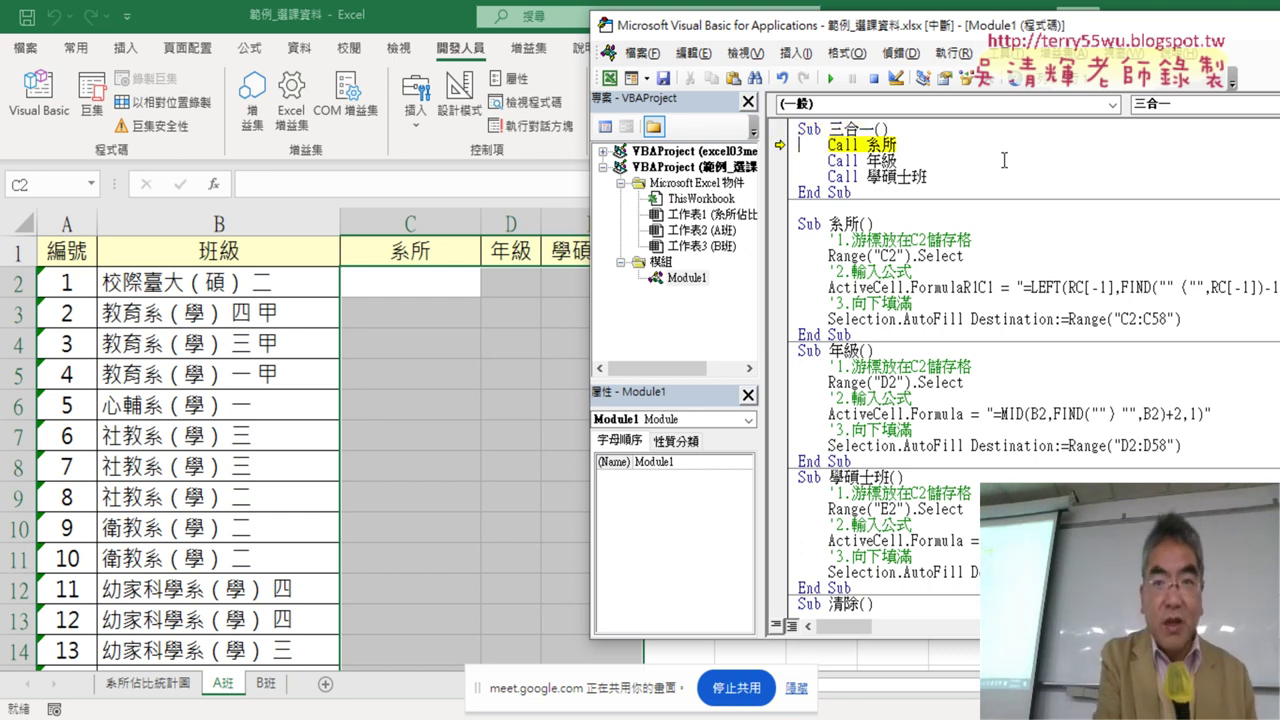
key("F8")
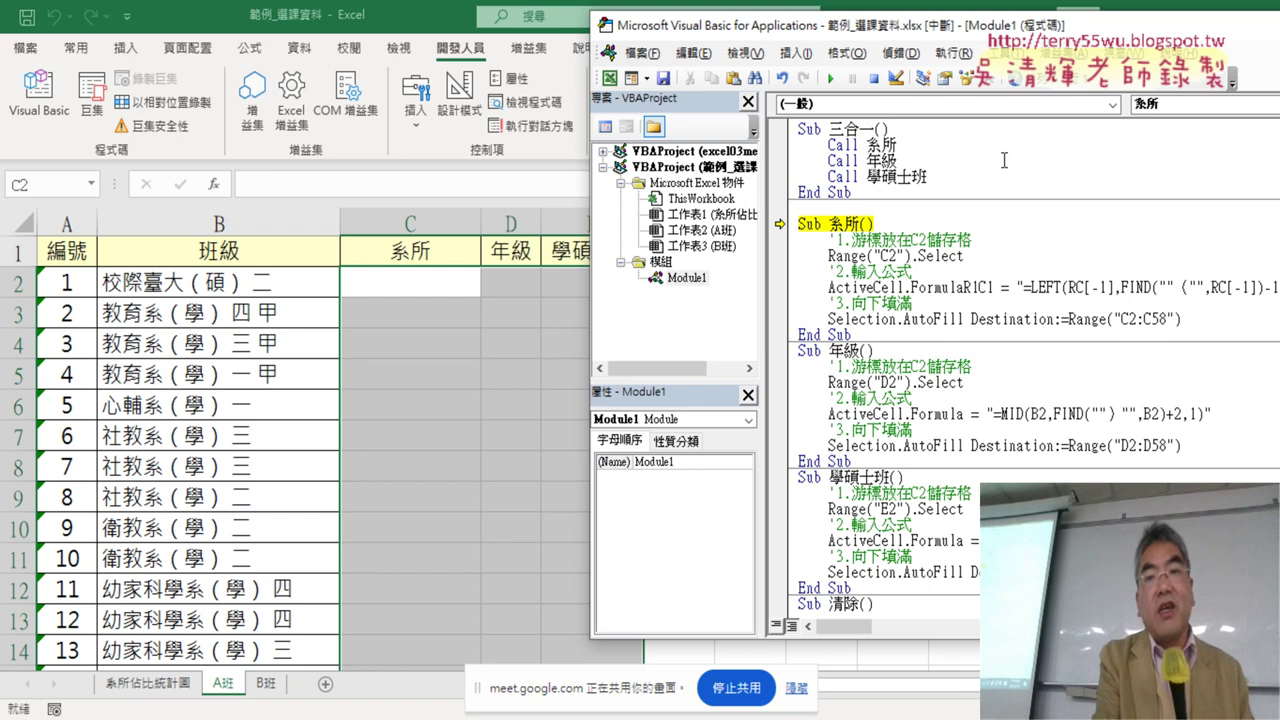
key("F8")
key("F8")
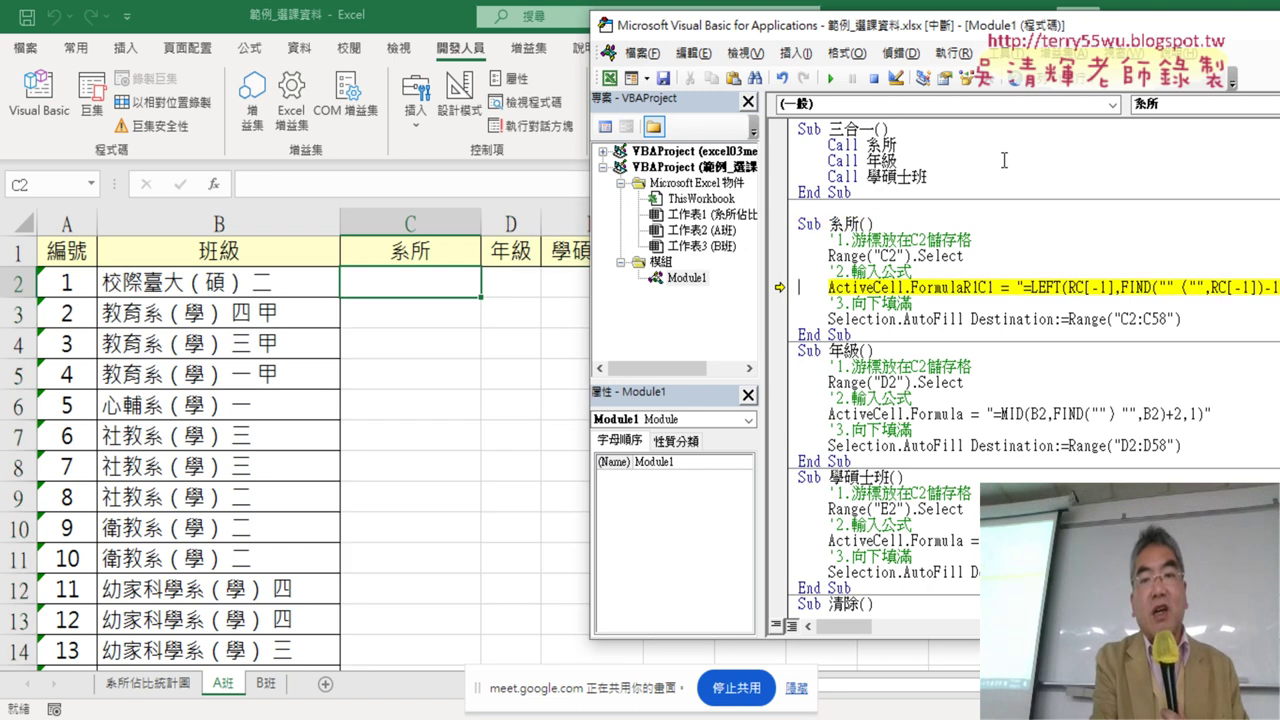
key("F8")
key("F8")
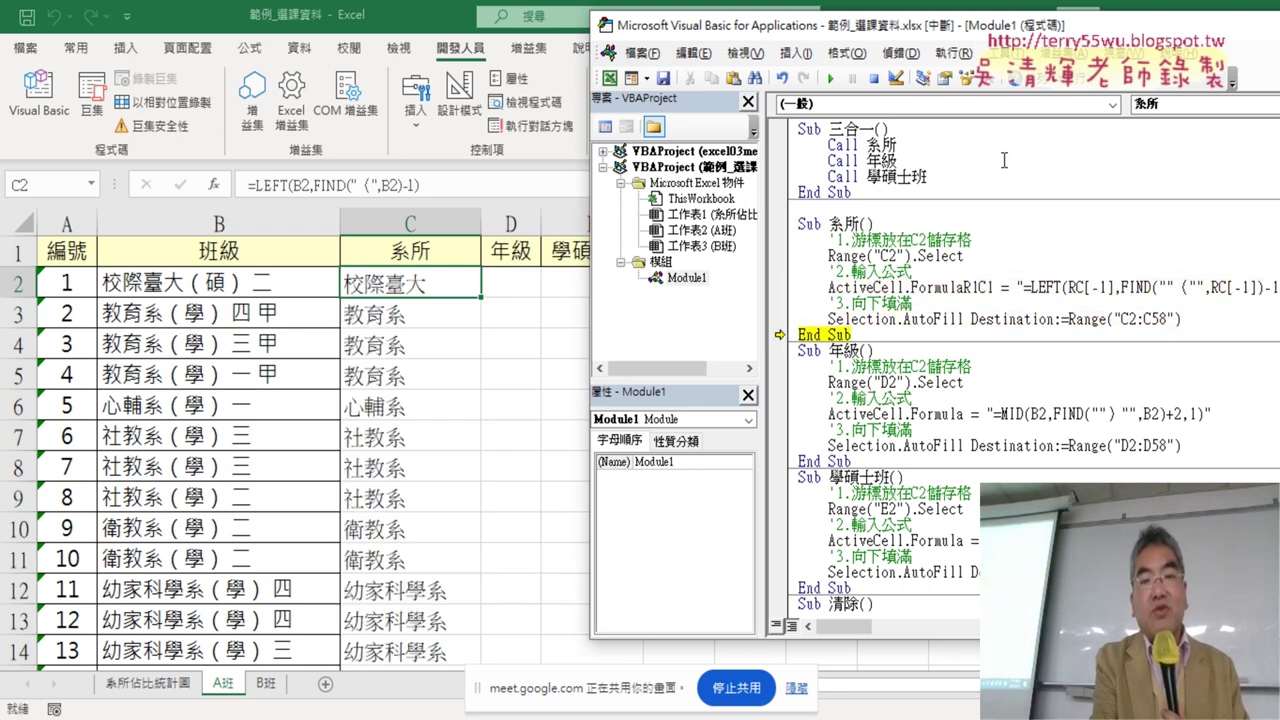
key("F8")
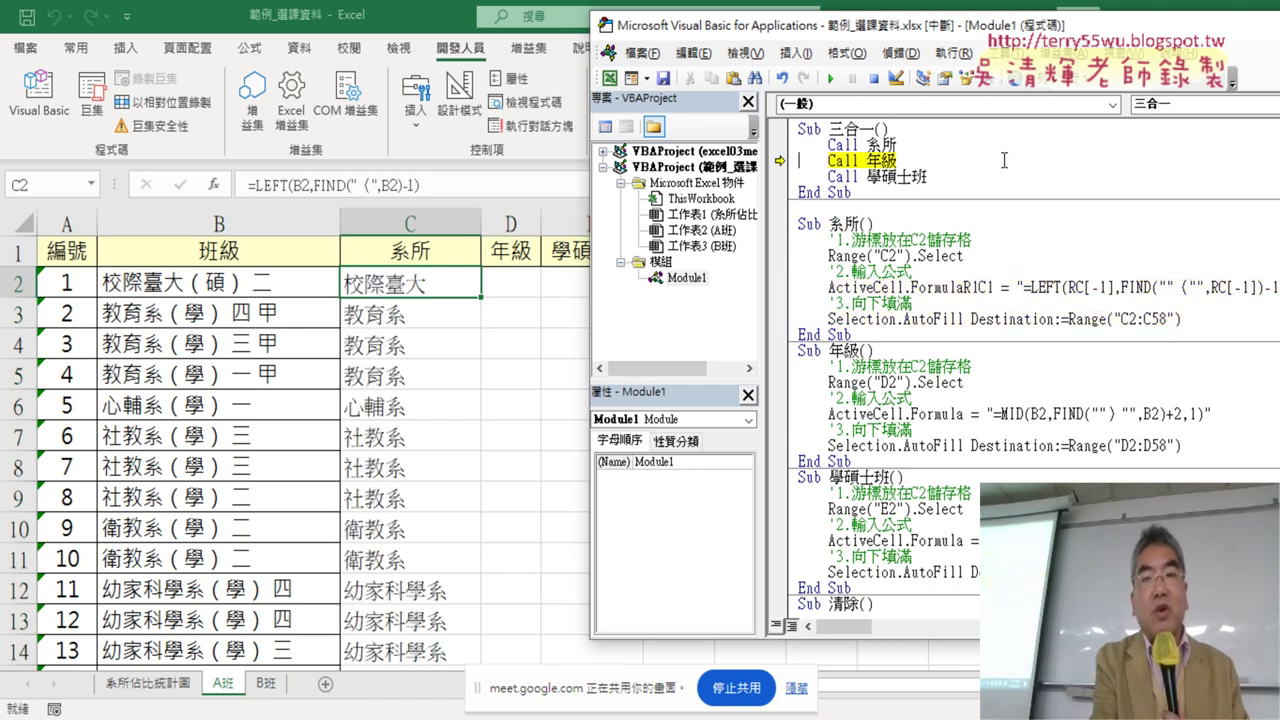
key("F8")
key("F8")
key("F8")
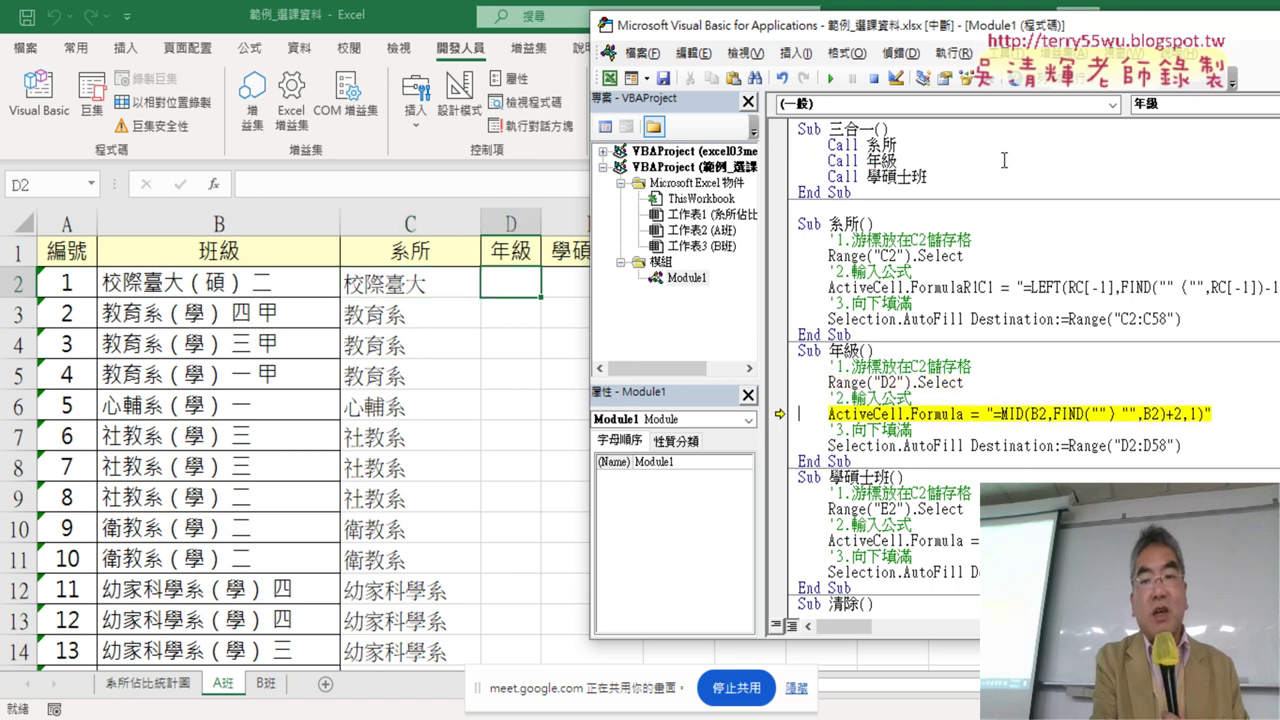
key("F8")
key("F8")
key("F8")
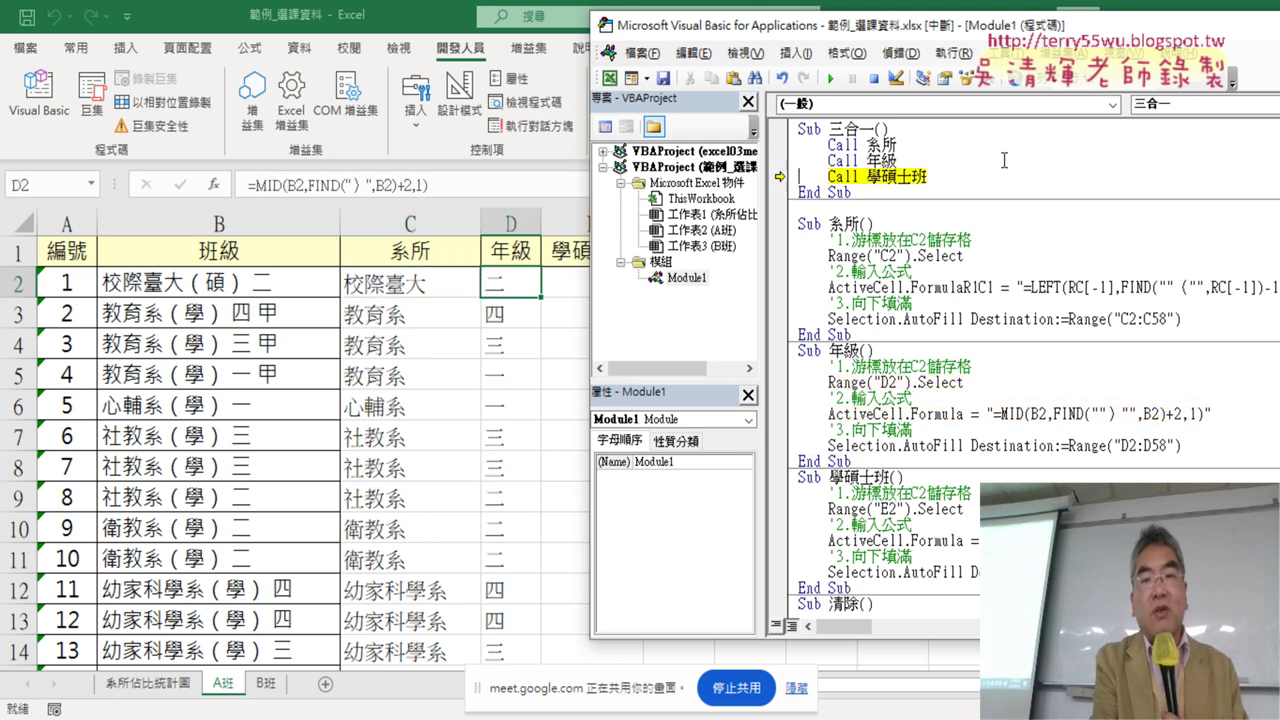
key("F8")
key("F8")
key("F8")
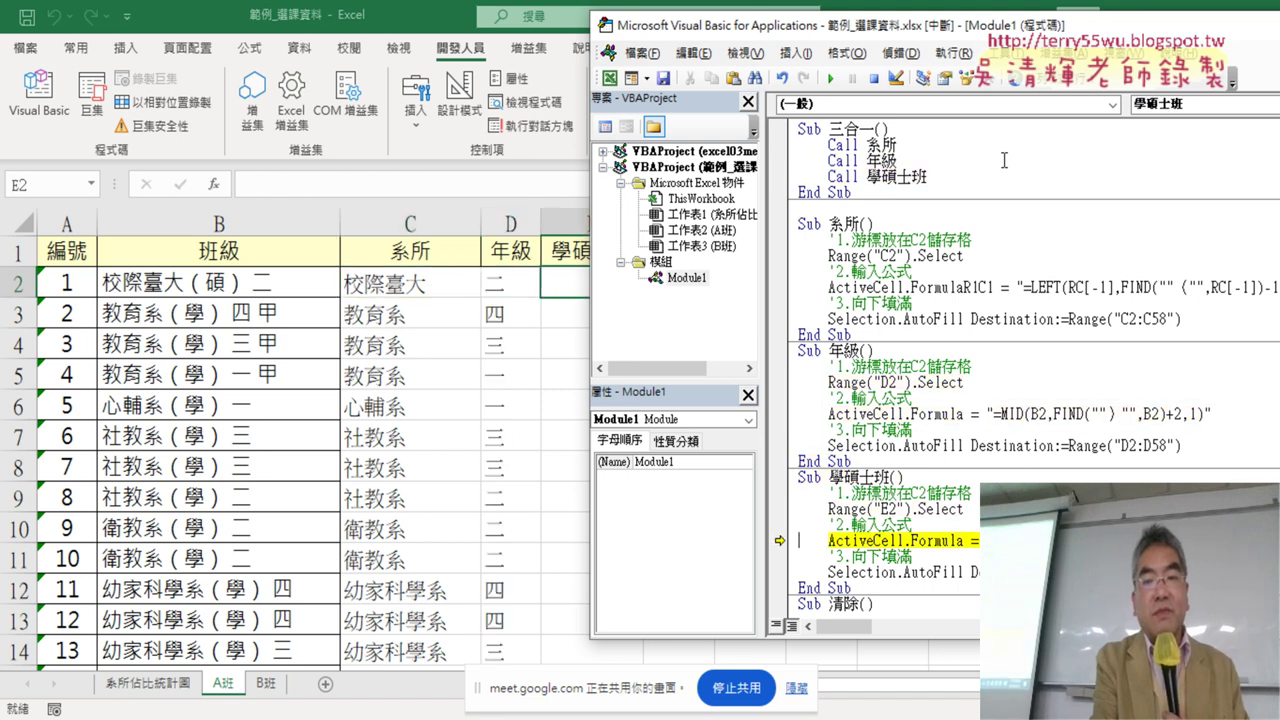
key("F8")
key("F8")
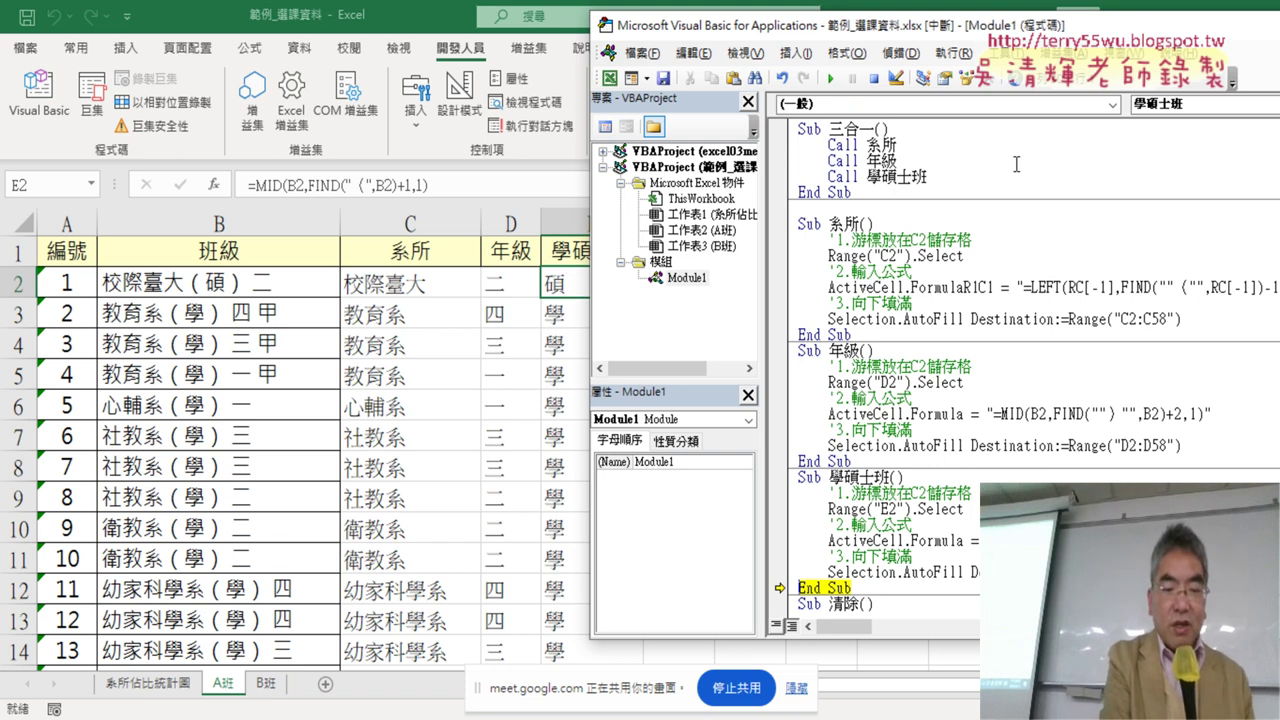
key("F5")
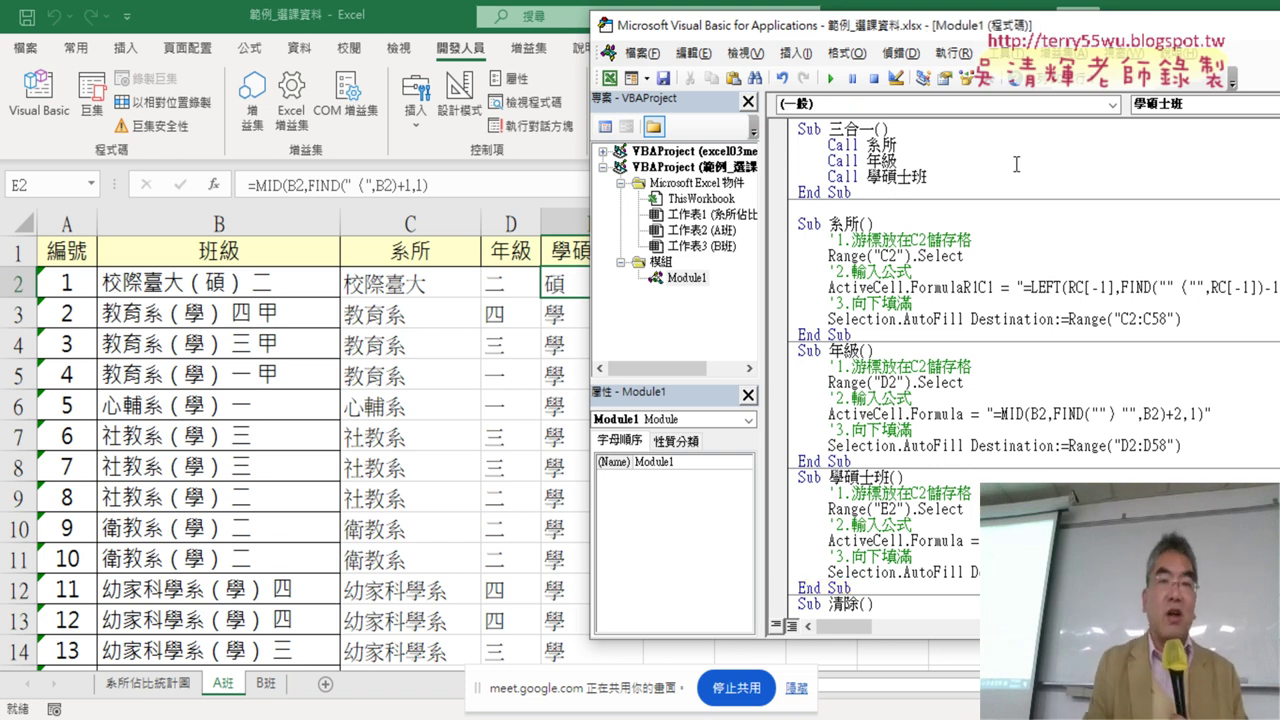
Close the Debug menu, return to the A班 sheet, and copy the 清除 button.
left_click(900, 53)
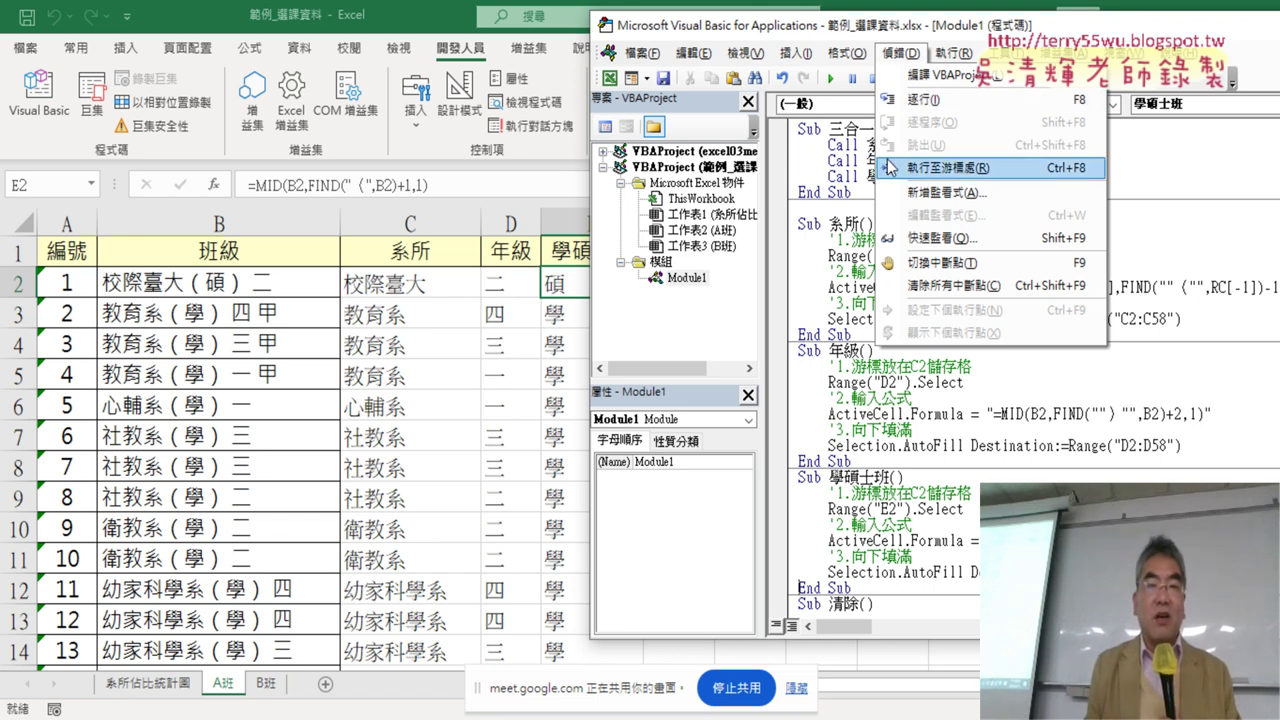
left_click(822, 258)
left_click(452, 434)
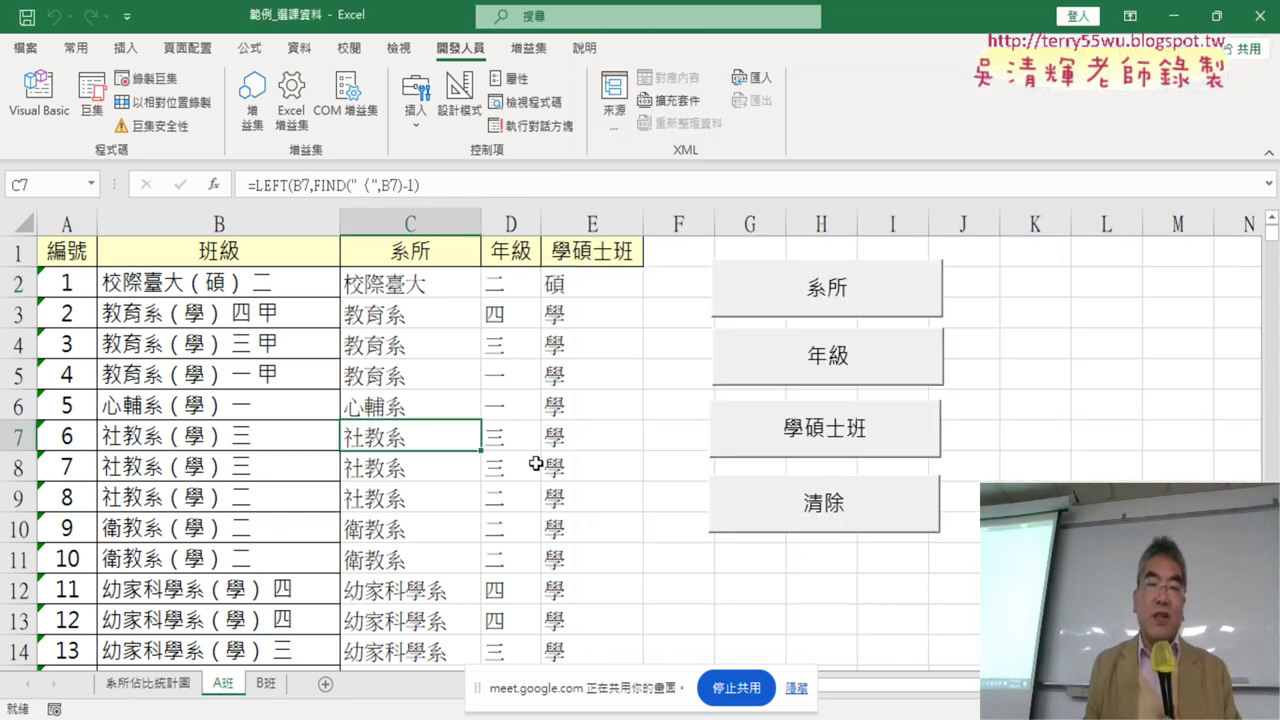
right_click(844, 509)
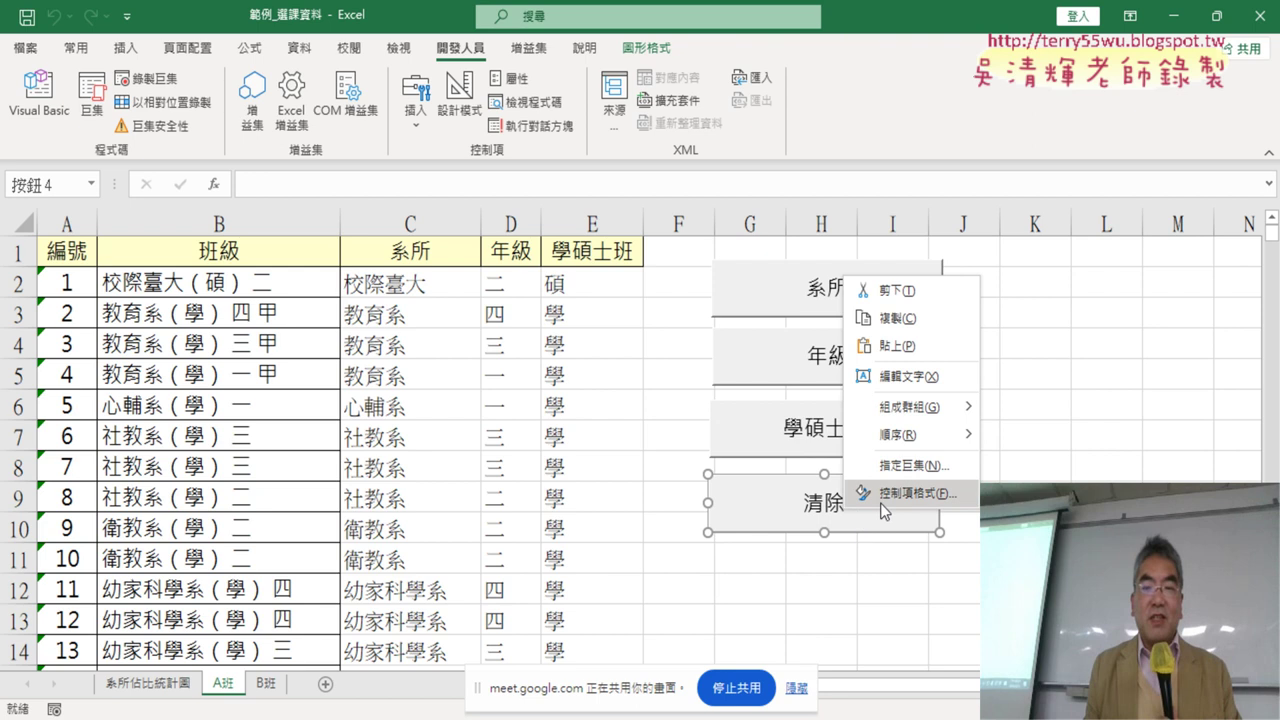
left_click(812, 520)
left_click(714, 561)
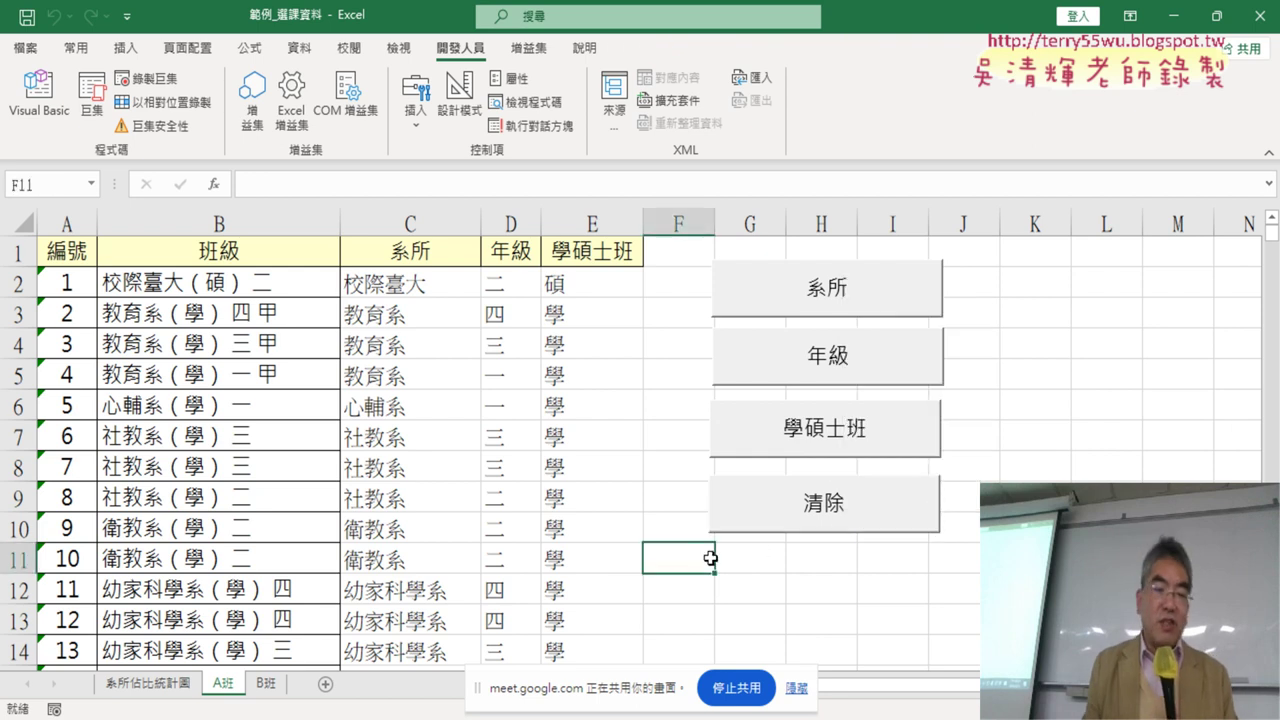
Paste the copied 清除 button beneath the original and assign it the 三合一 macro.
key("ctrl+v")
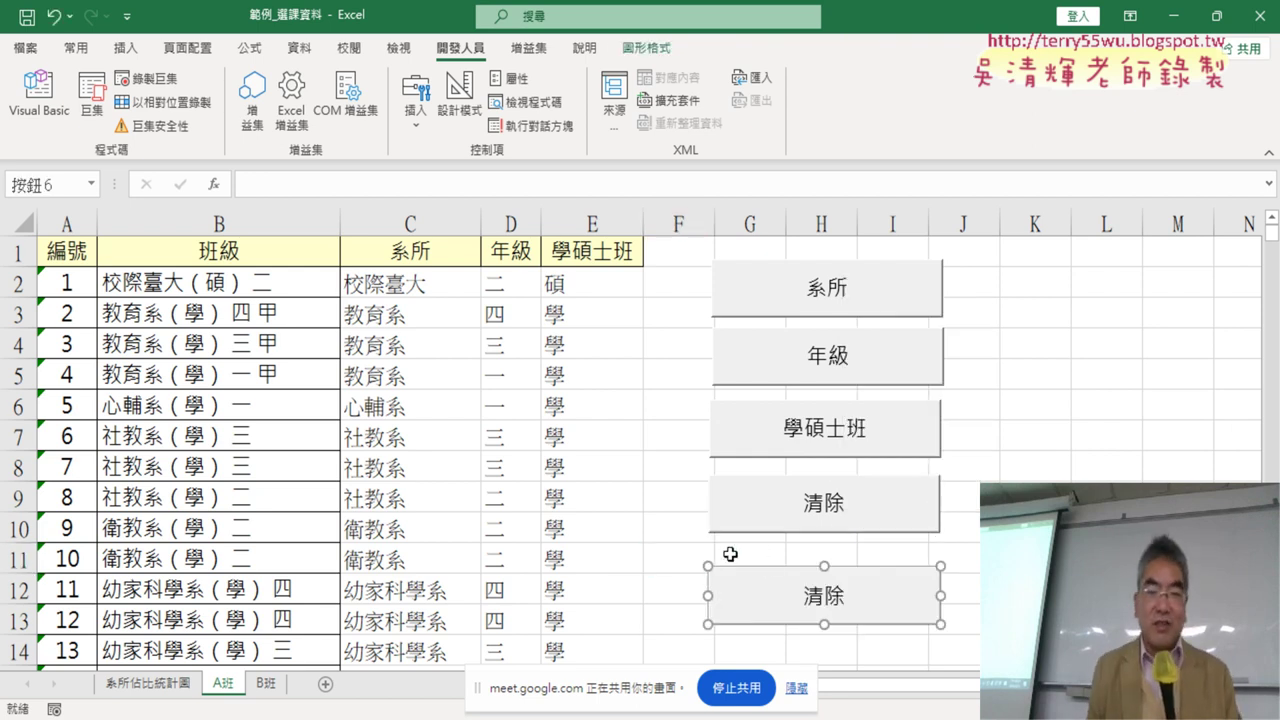
left_click_drag(766, 589, 788, 560)
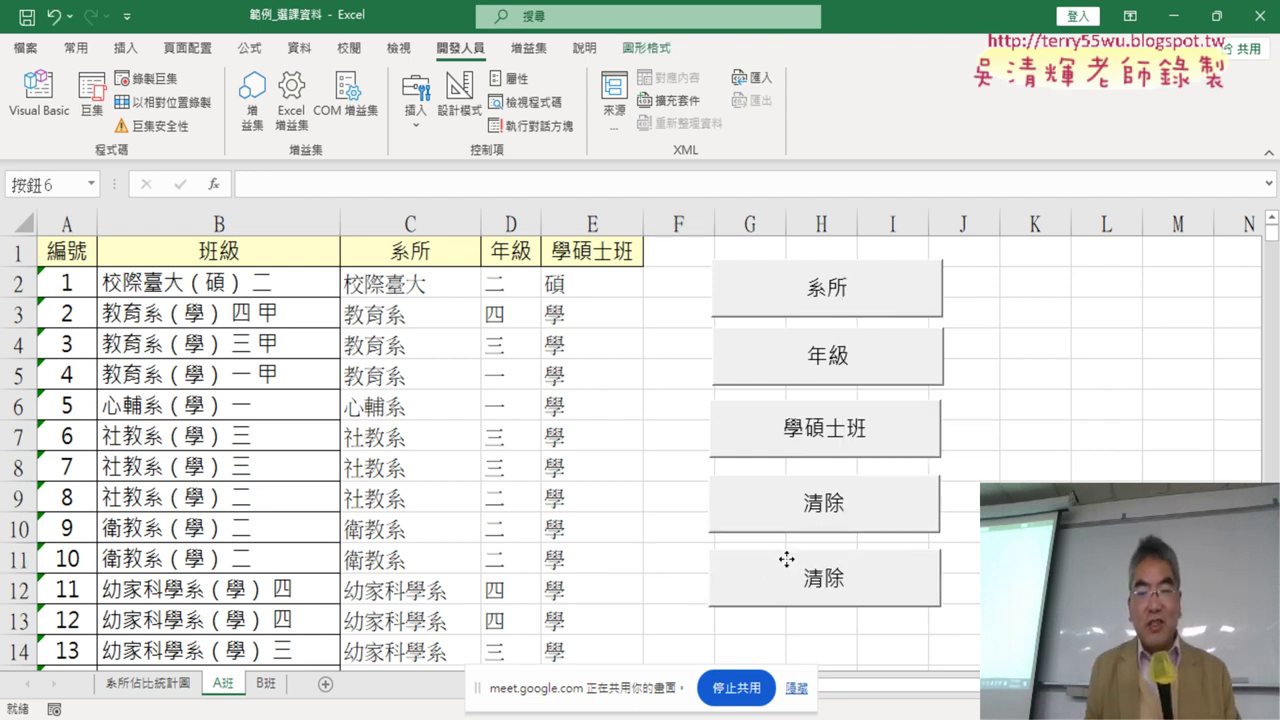
right_click(787, 559)
left_click(855, 508)
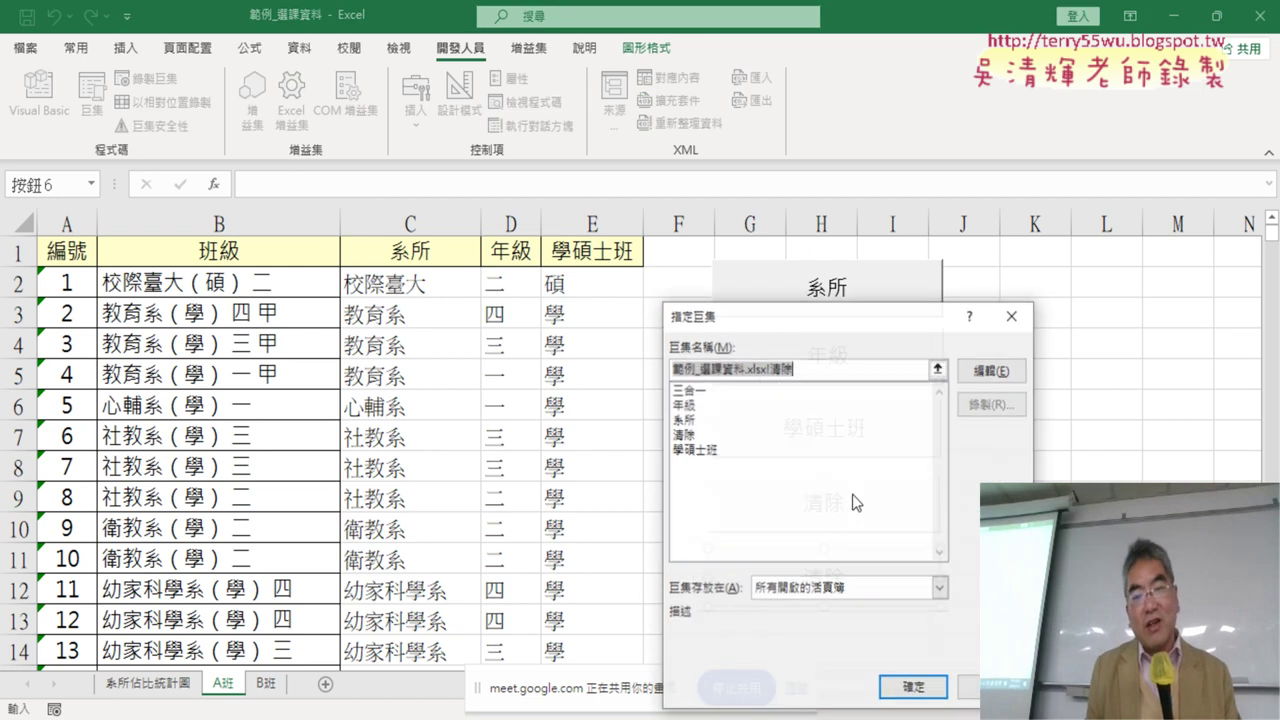
left_click(700, 390)
right_click(712, 371)
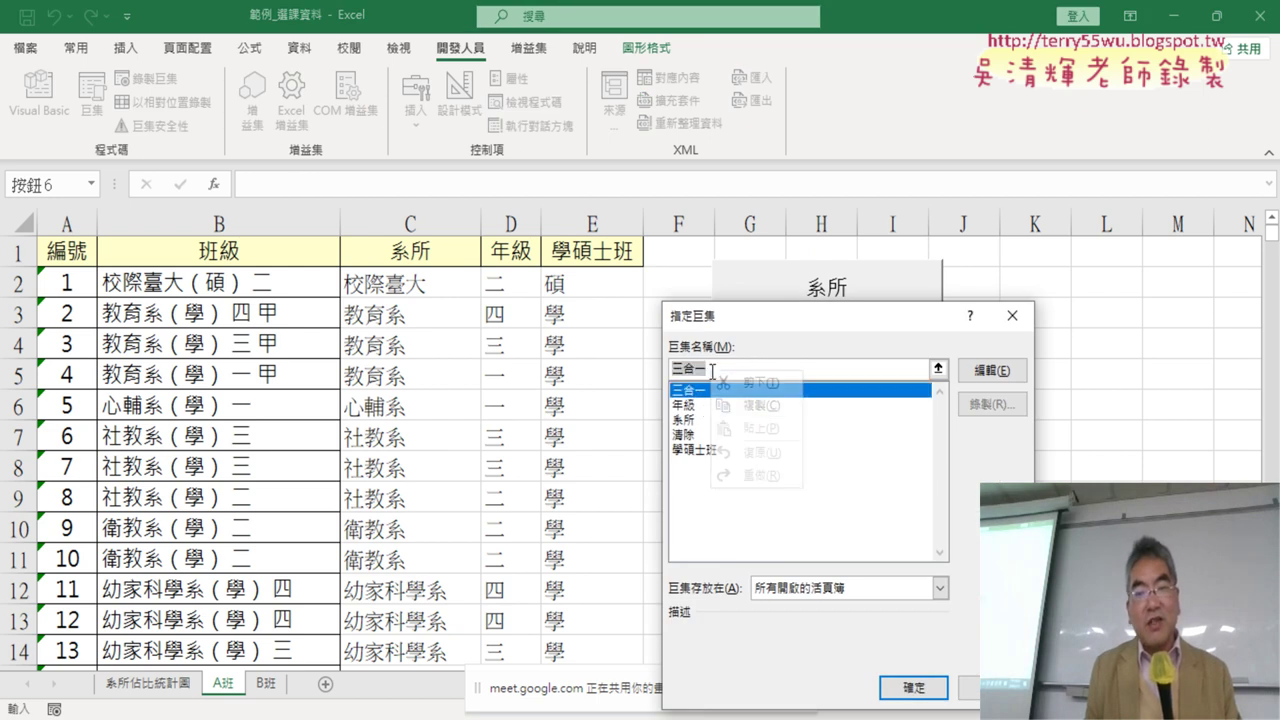
left_click(741, 410)
left_click(910, 689)
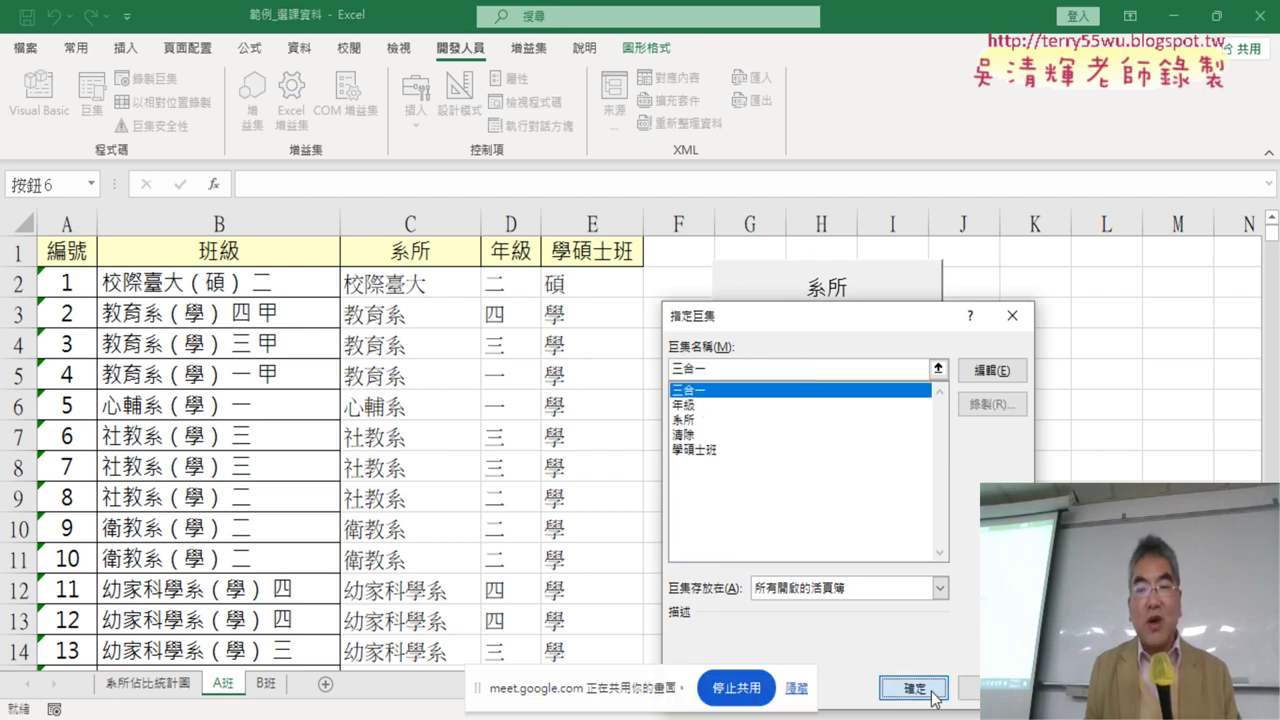
Change the new button's caption from 清除 to 三合一.
key("Delete")
key("Delete")
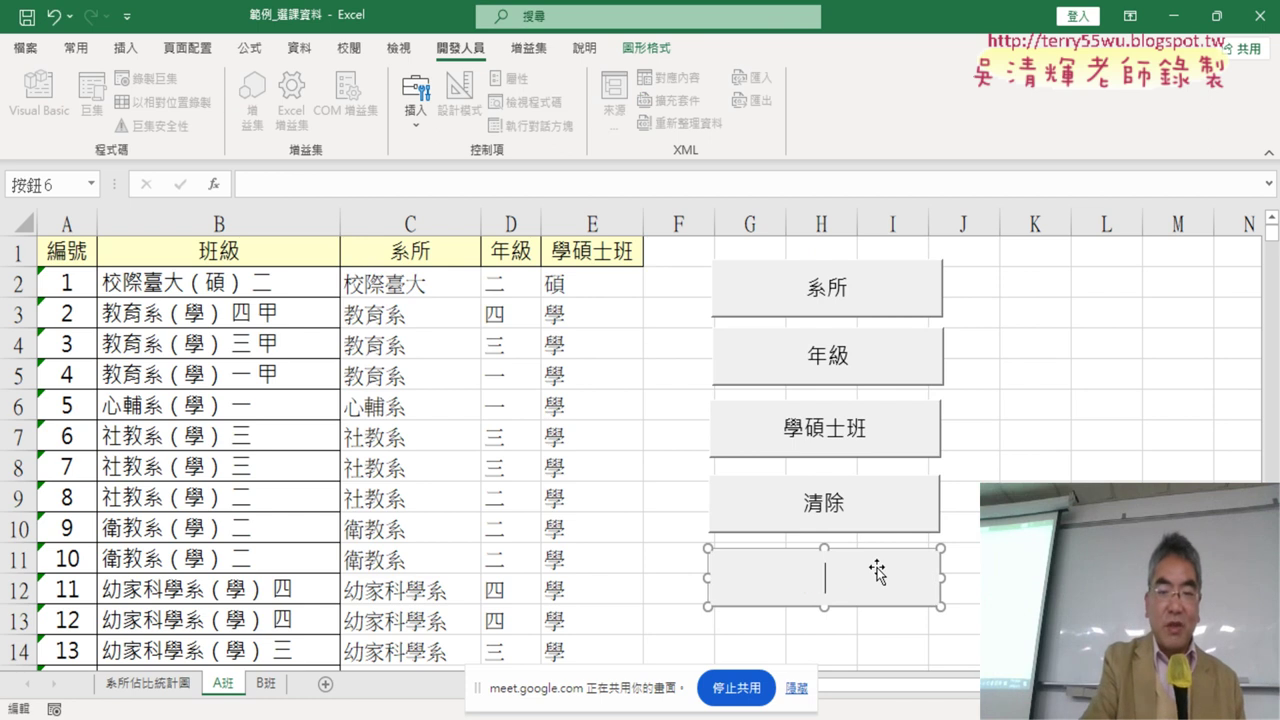
type("三合一")
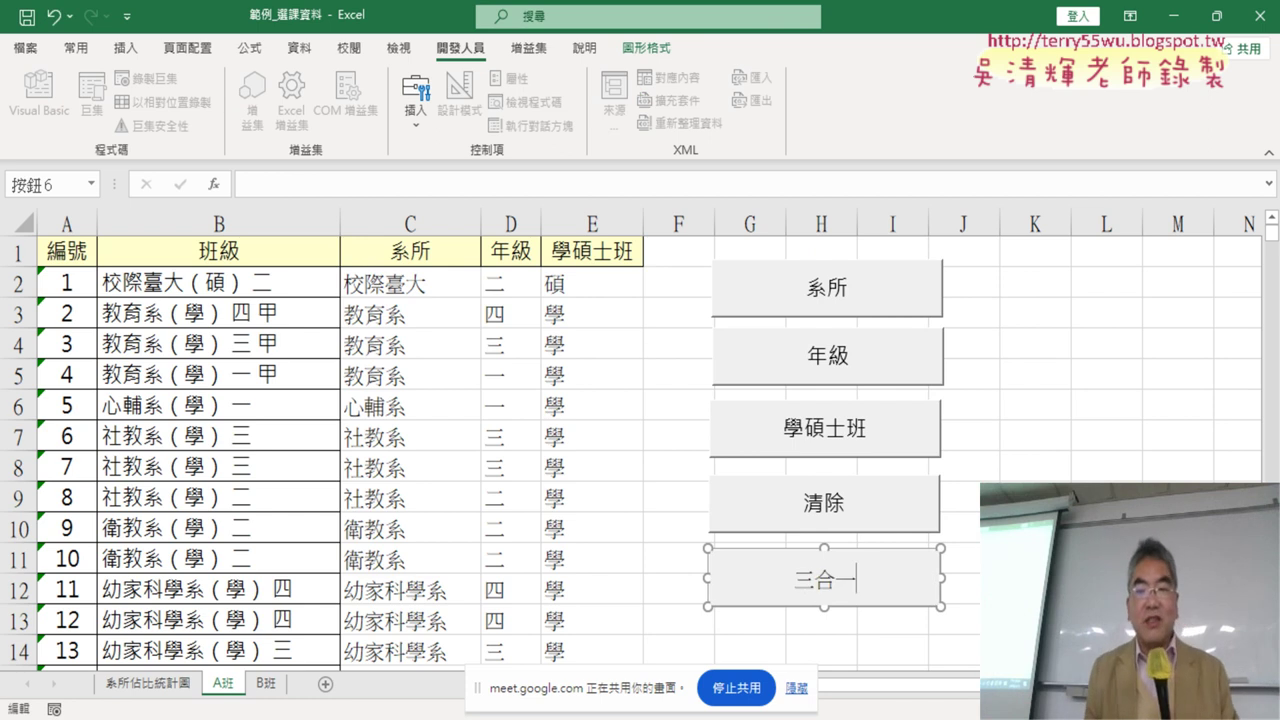
left_click(1106, 528)
Test it twice: clear columns C–E with 清除, then refill them with 三合一.
left_click(877, 507)
left_click(866, 588)
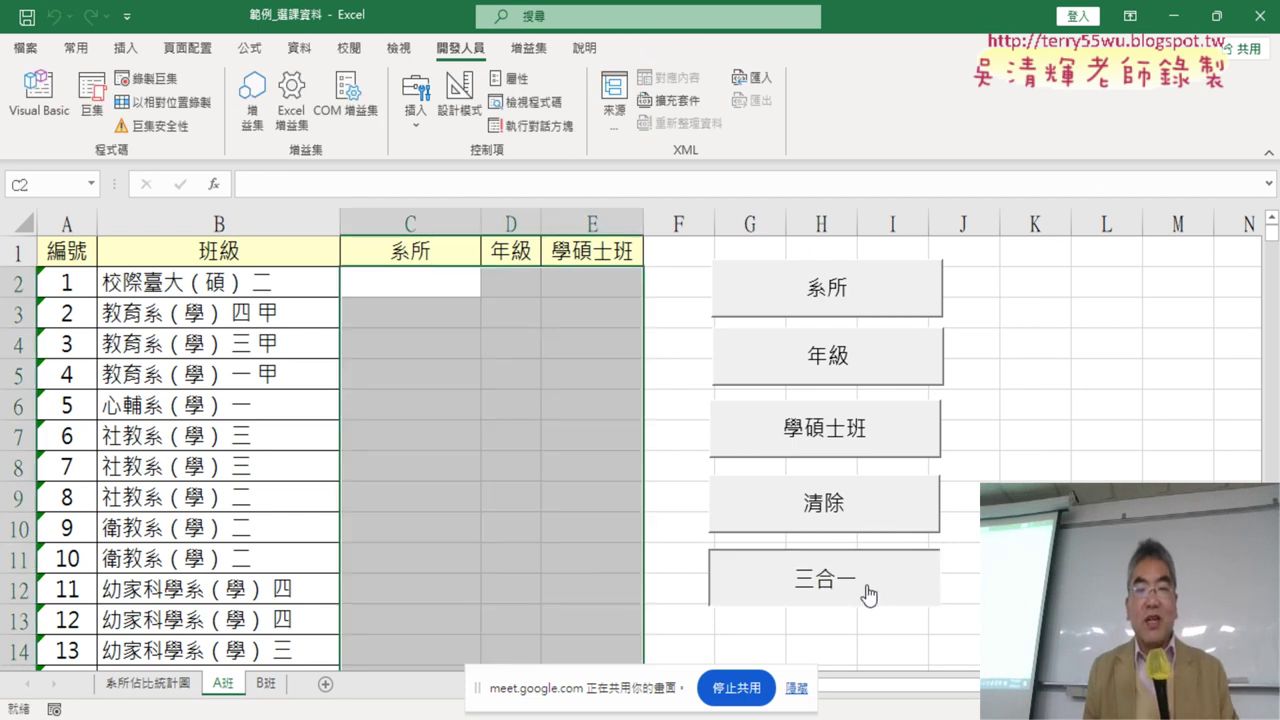
left_click(872, 507)
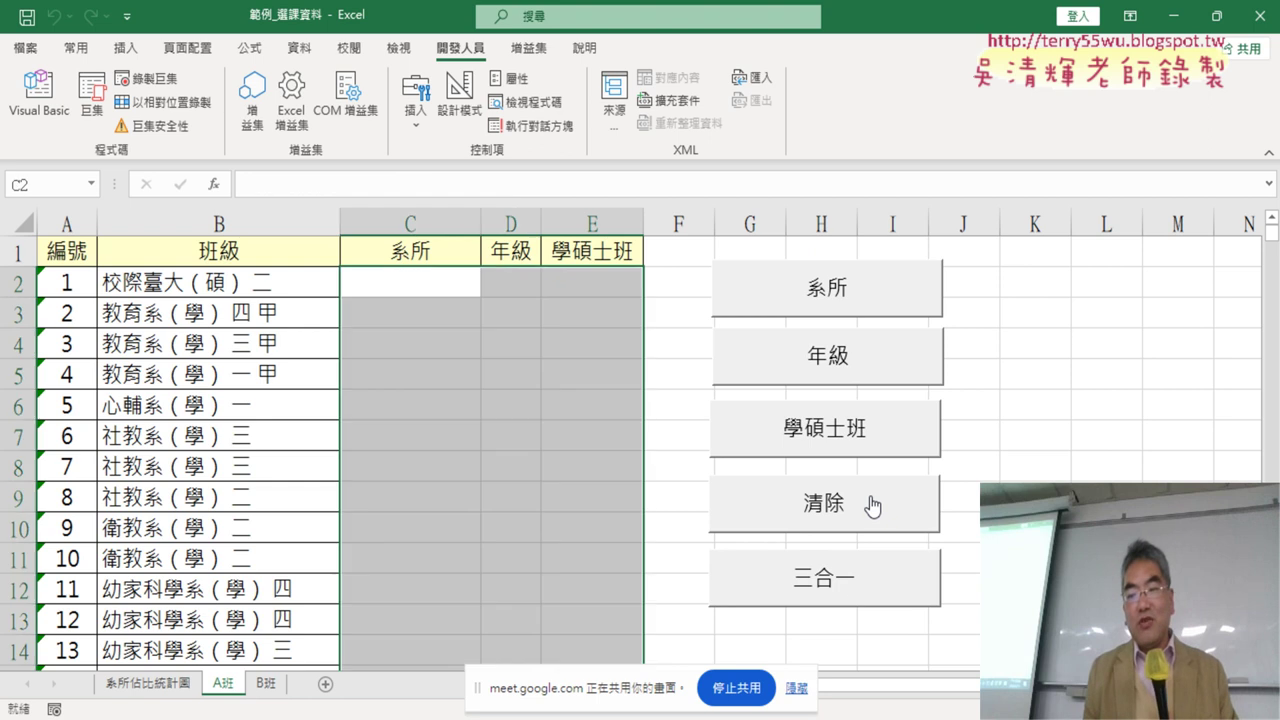
left_click(858, 585)
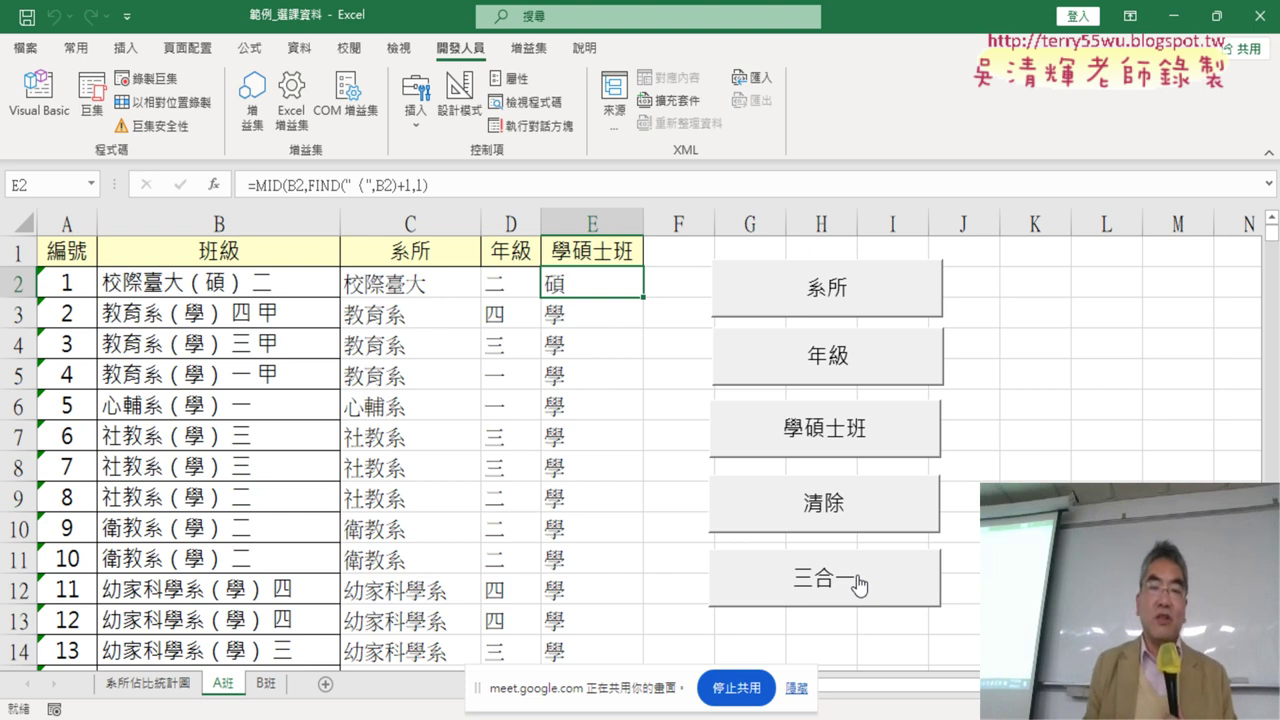
Inspect the formulas in C2, D2 and E2 and check the 系所佔比統計圖 sheet.
left_click(374, 290)
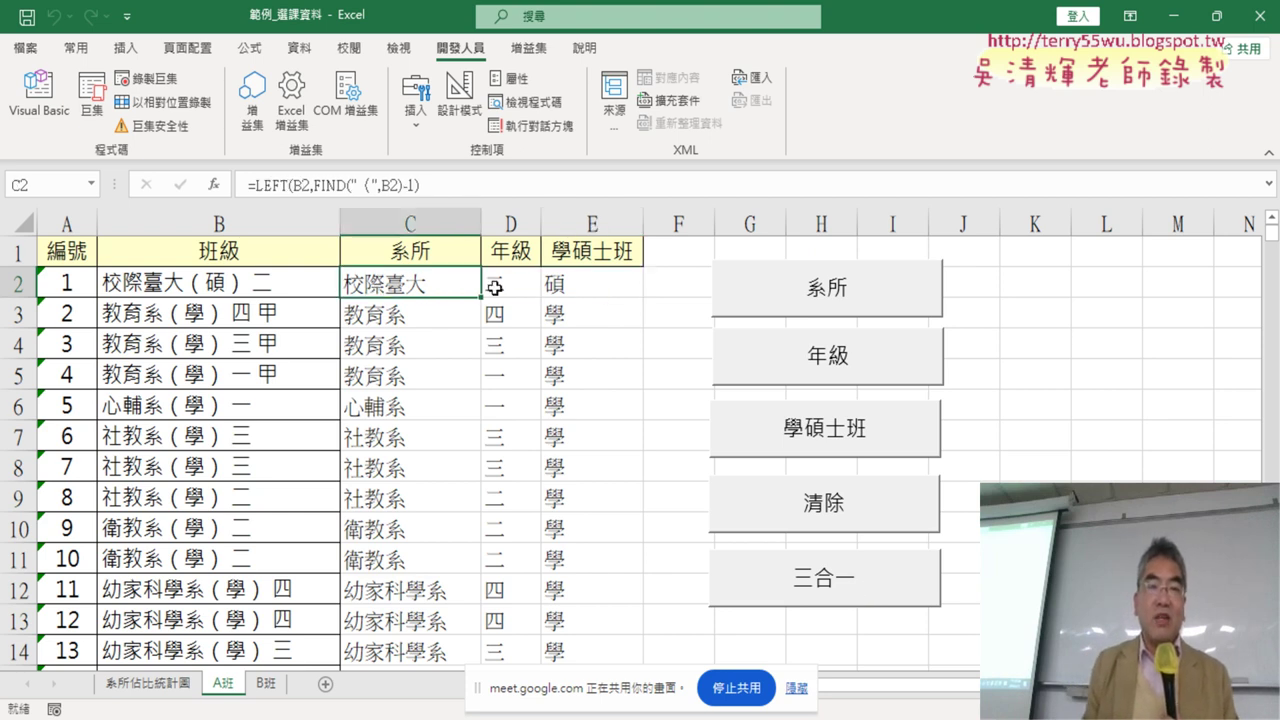
left_click(495, 287)
left_click(597, 290)
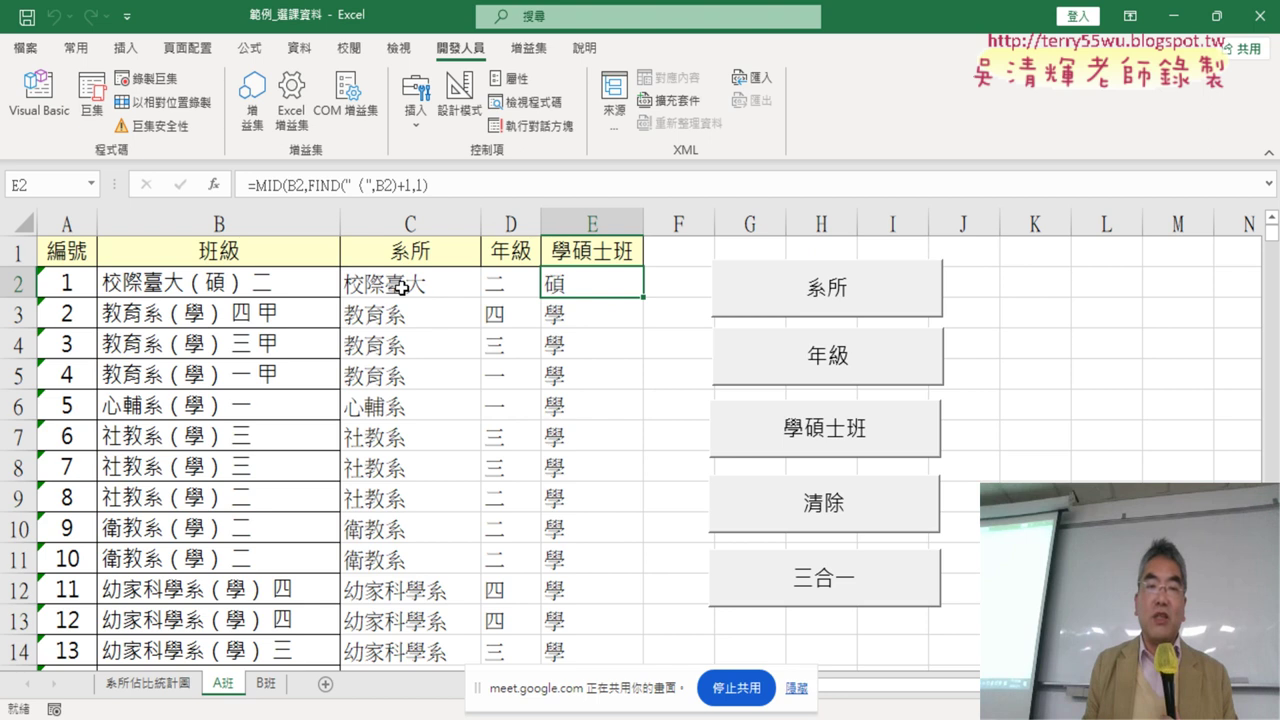
left_click(166, 690)
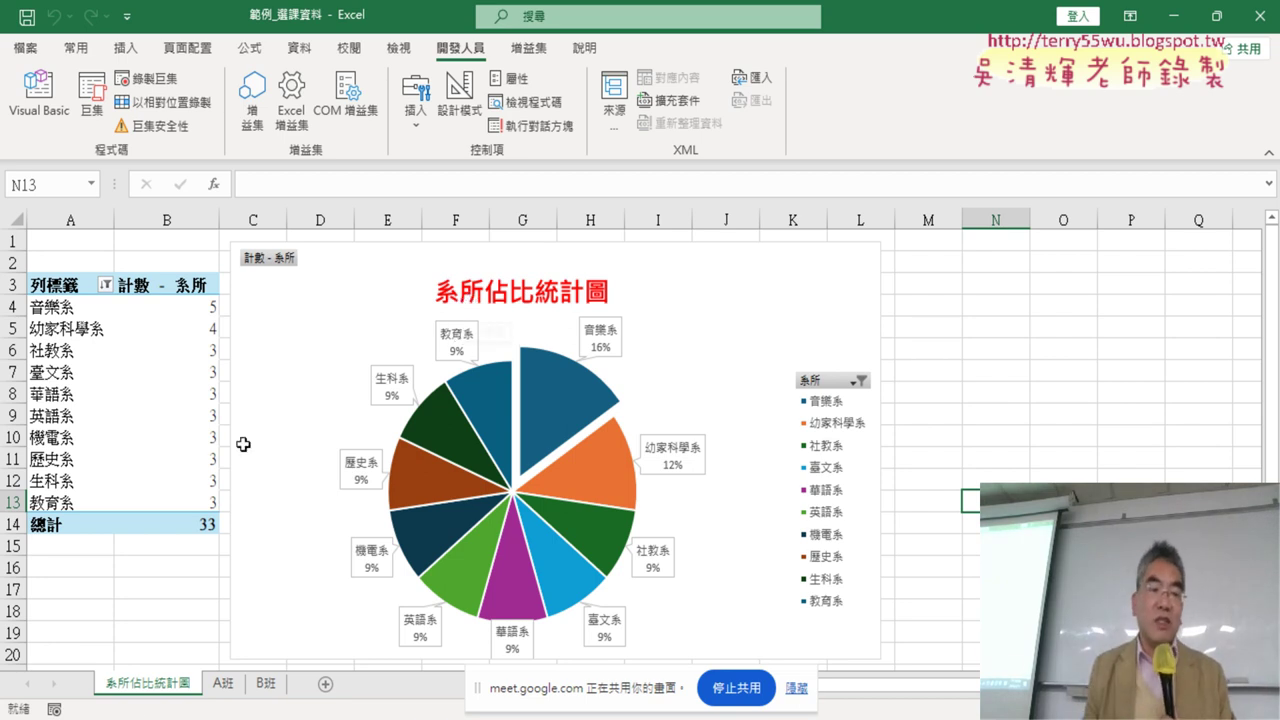
left_click(220, 685)
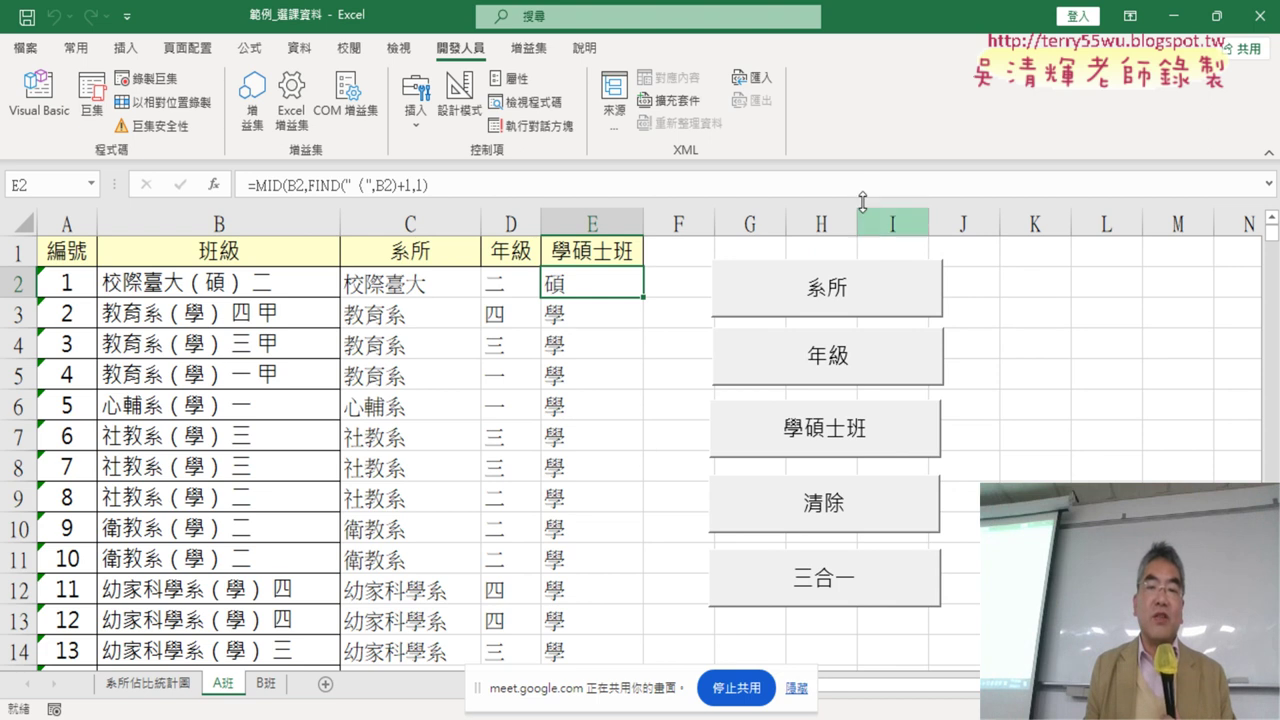
Clear and refill C–E with 系所, 年級, 學碩士班, then clear and refill with 三合一.
left_click(866, 515)
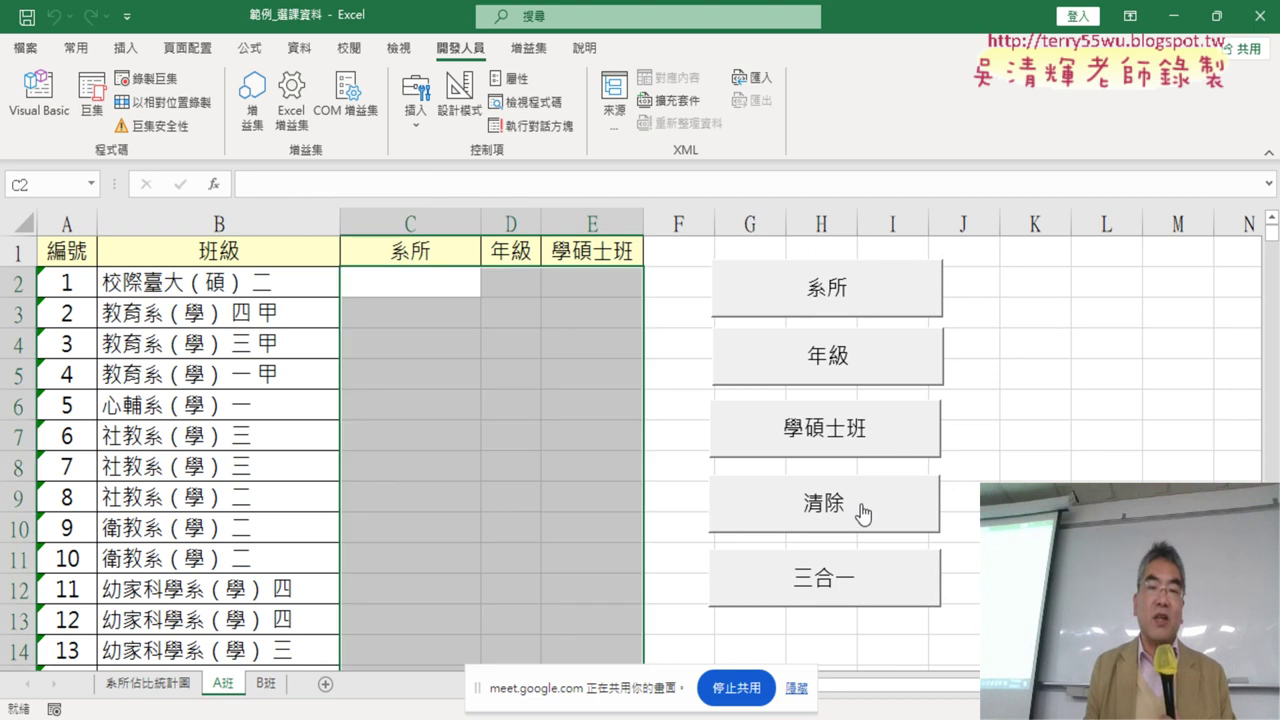
left_click(840, 292)
left_click(838, 360)
left_click(845, 434)
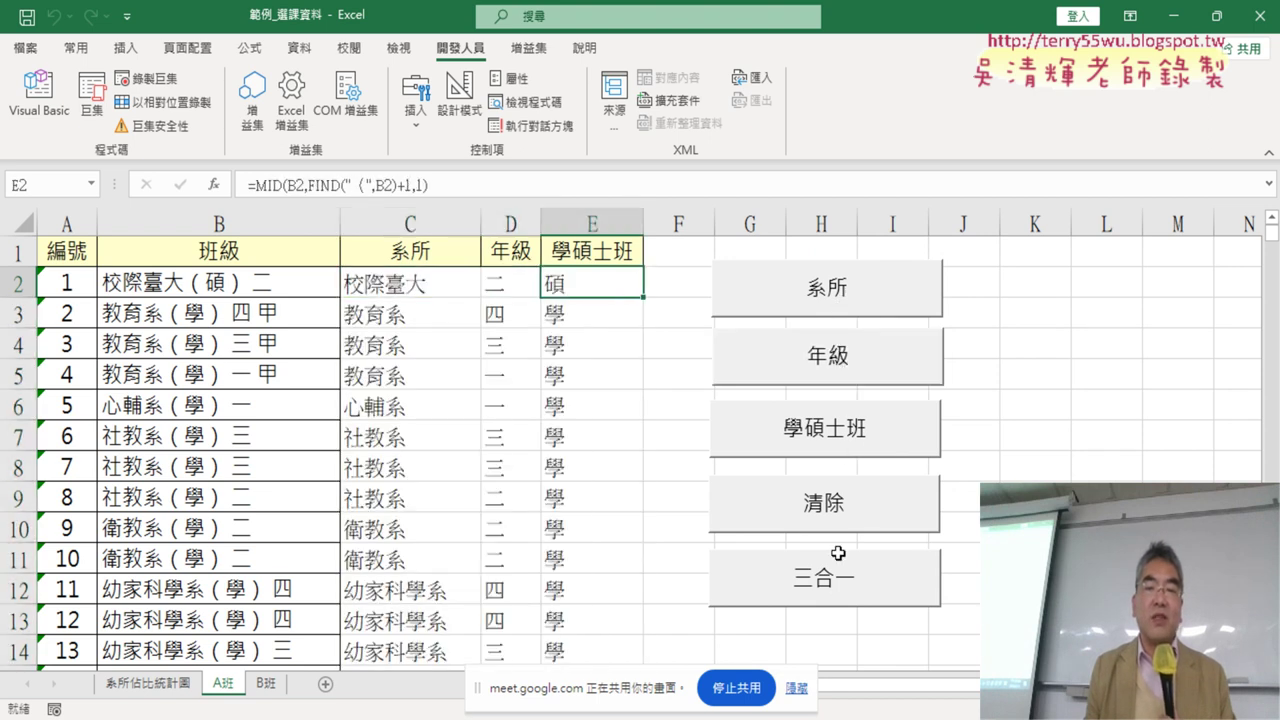
left_click(832, 522)
left_click(843, 588)
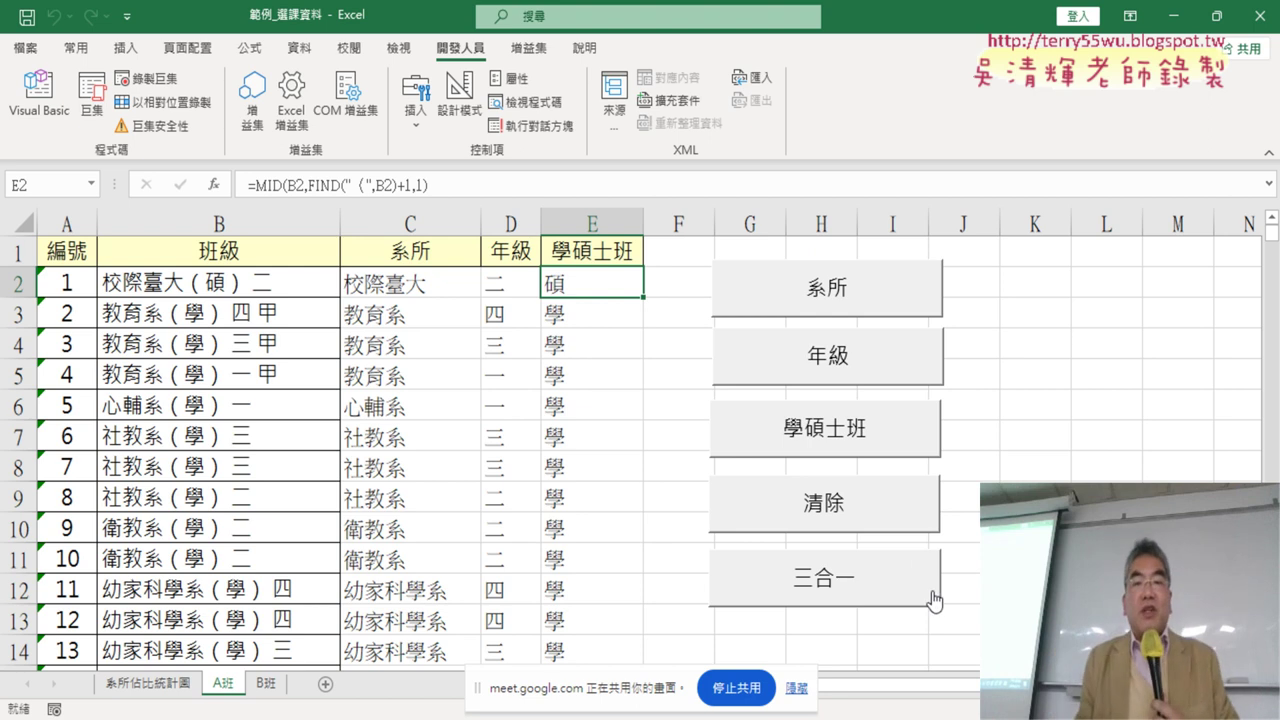
Try saving the workbook and answer 否(N) to the macro-free workbook warning.
left_click(30, 50)
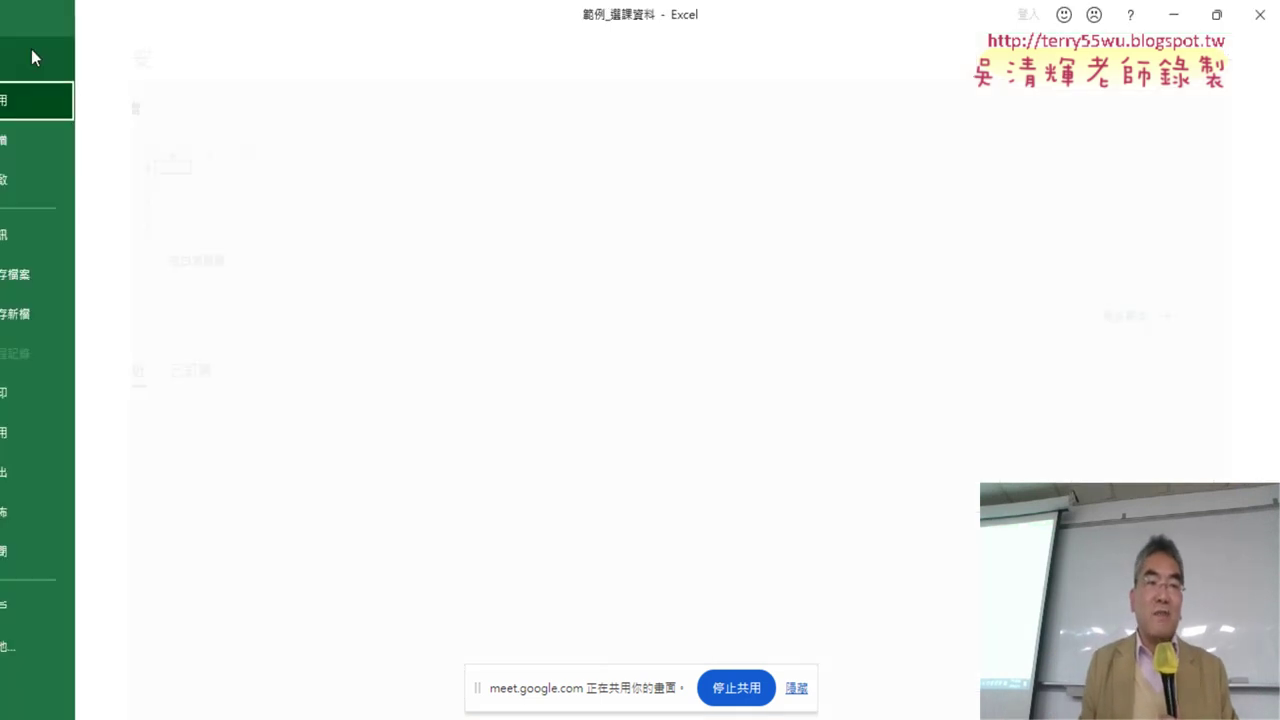
left_click(80, 316)
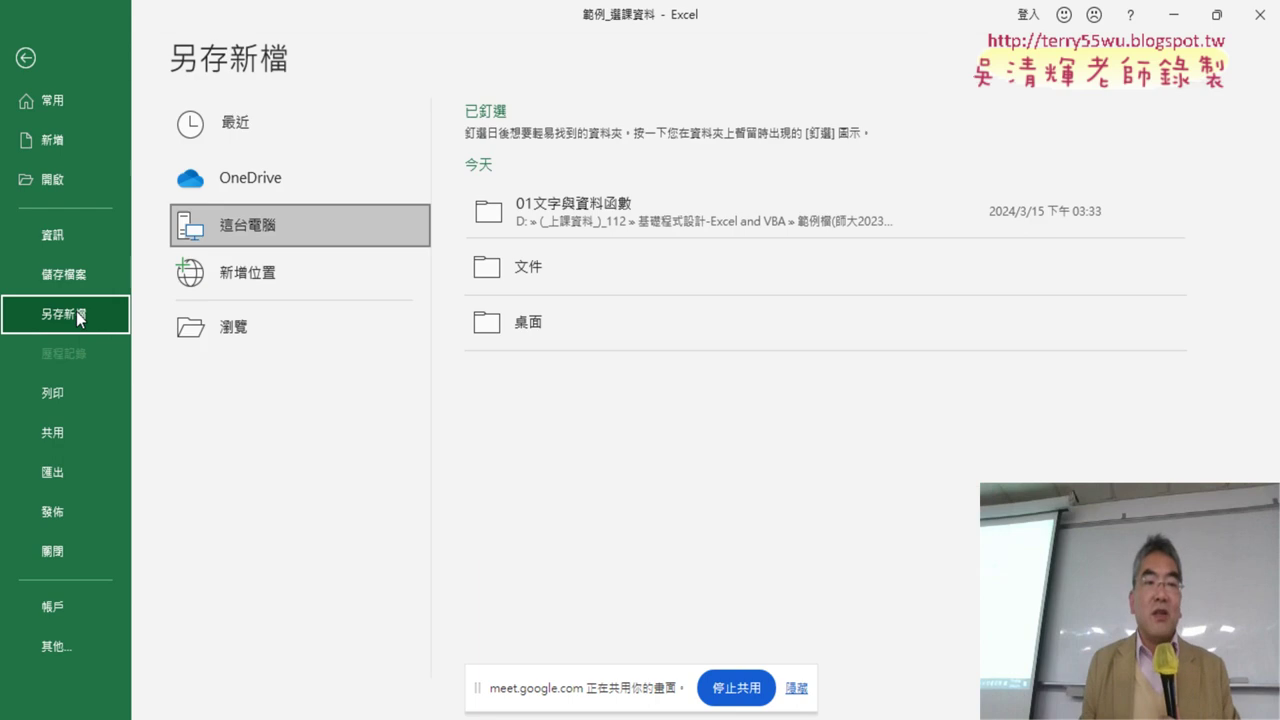
left_click(26, 57)
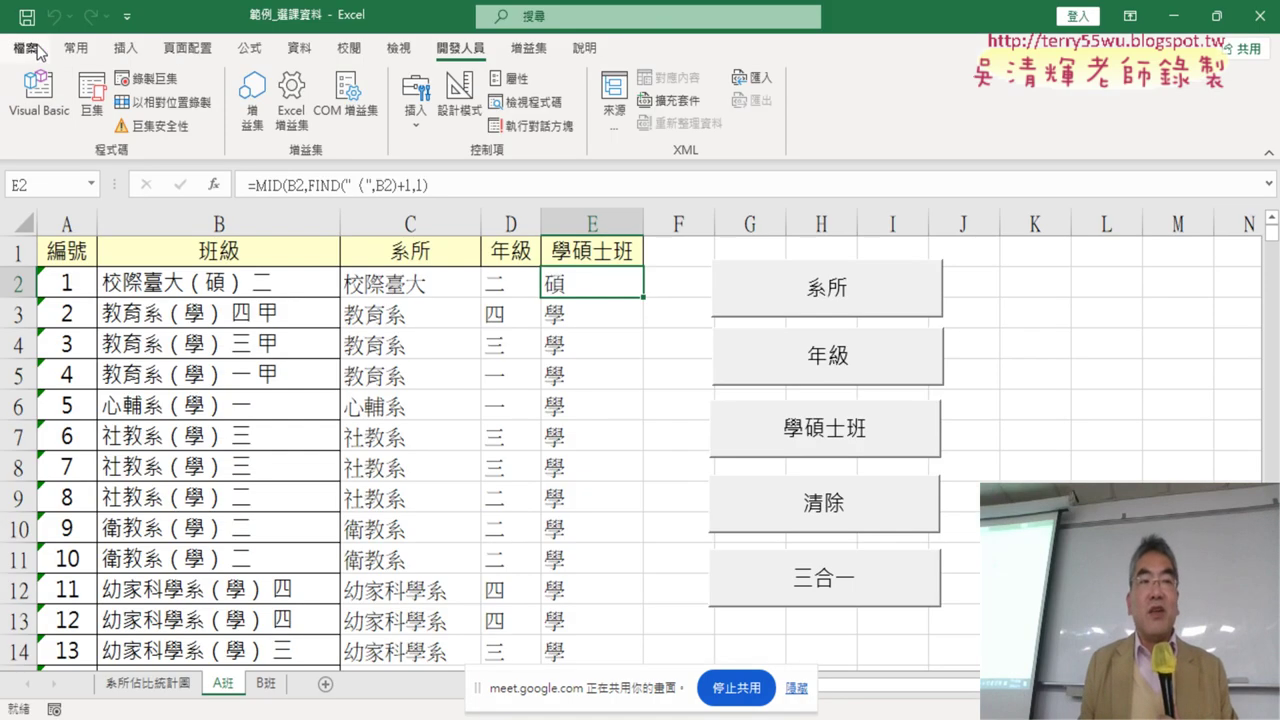
left_click(27, 18)
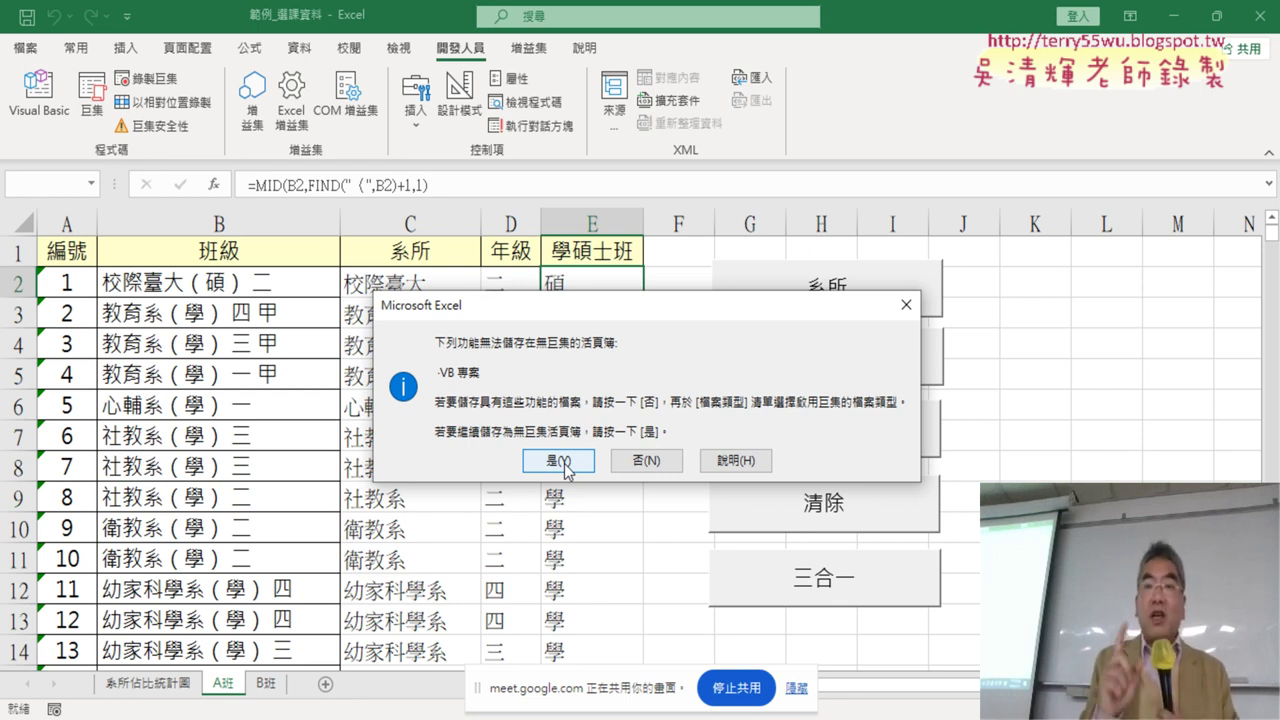
left_click(639, 465)
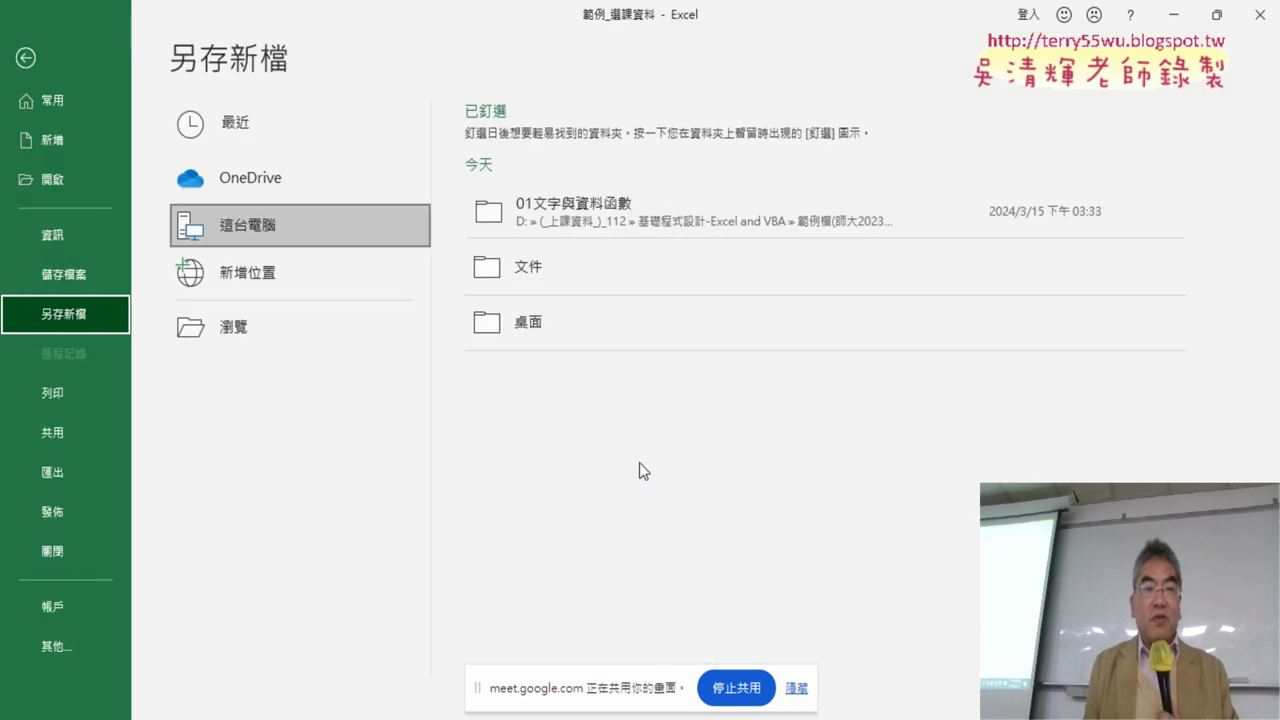
Set the file type to Excel 啟用巨集的活頁簿 and save as 範例_選課資料.
left_click(300, 340)
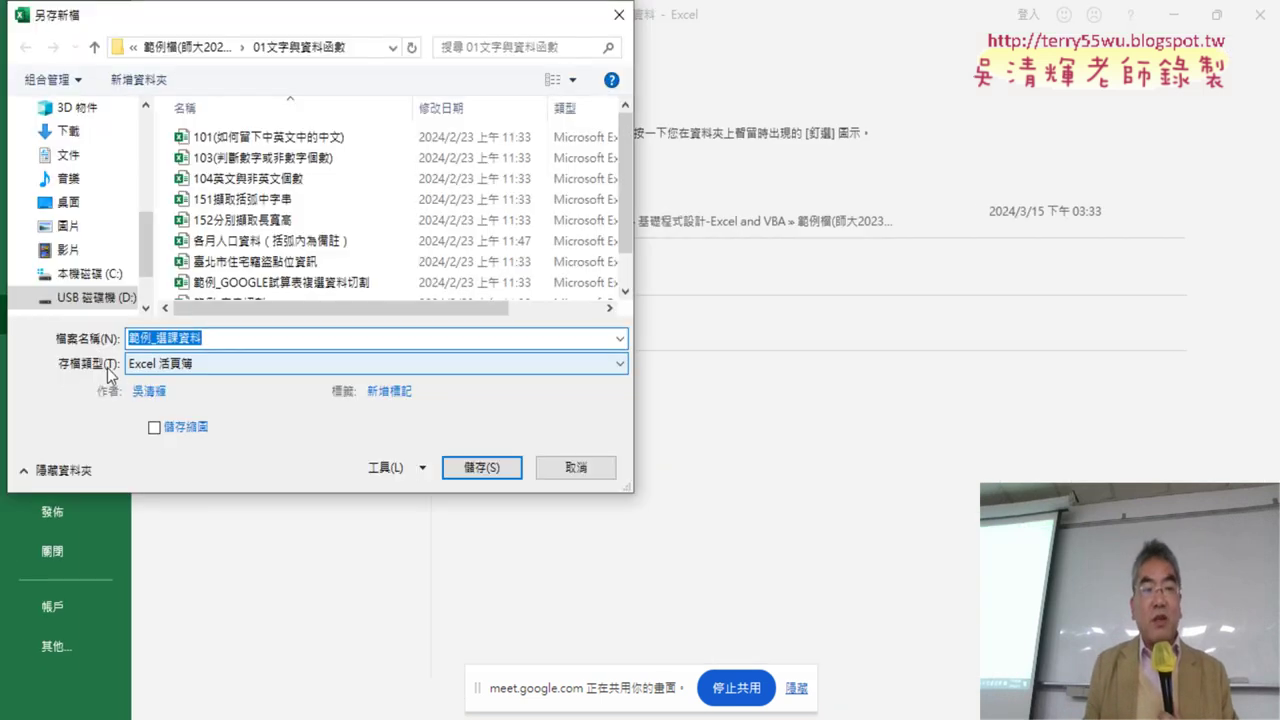
left_click(211, 366)
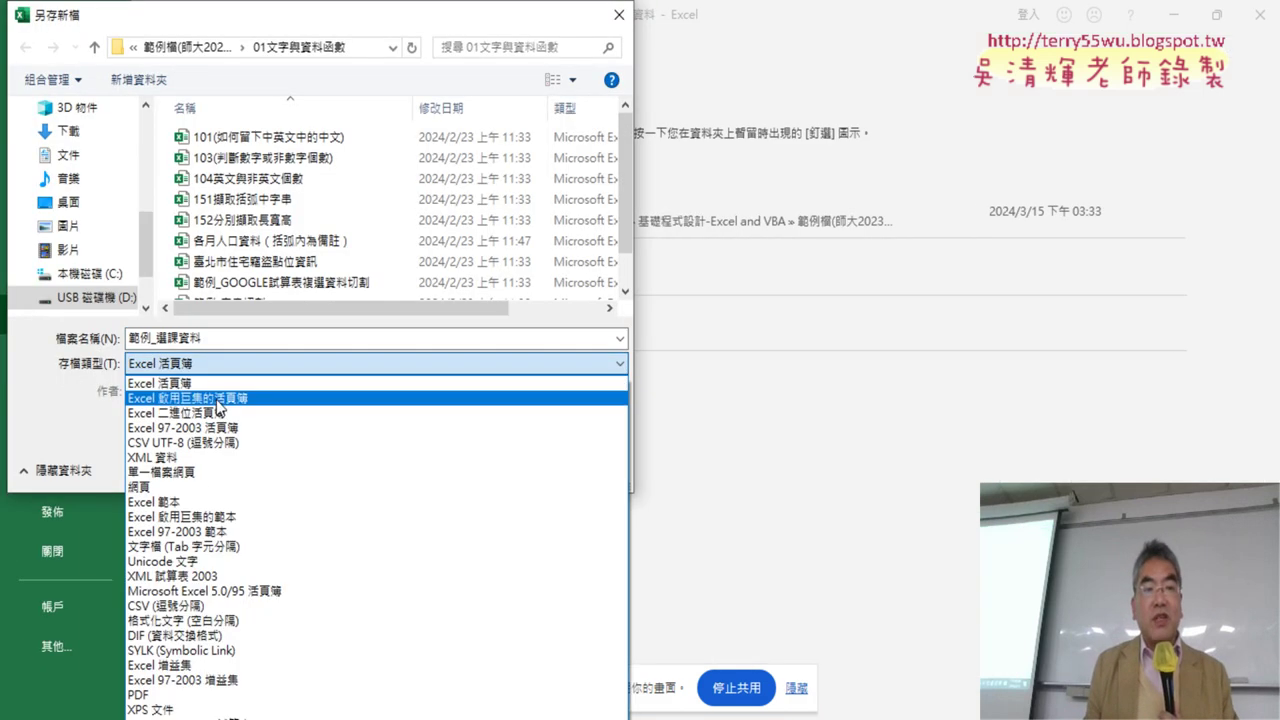
left_click(226, 400)
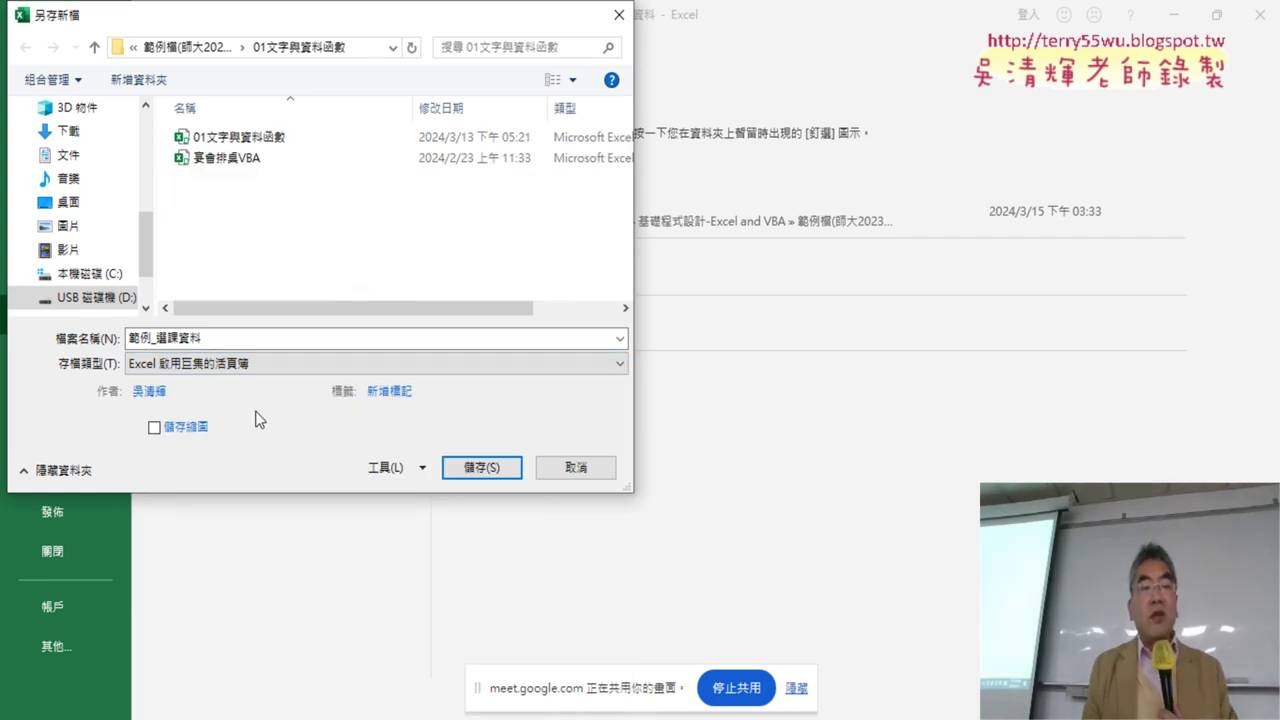
left_click(288, 364)
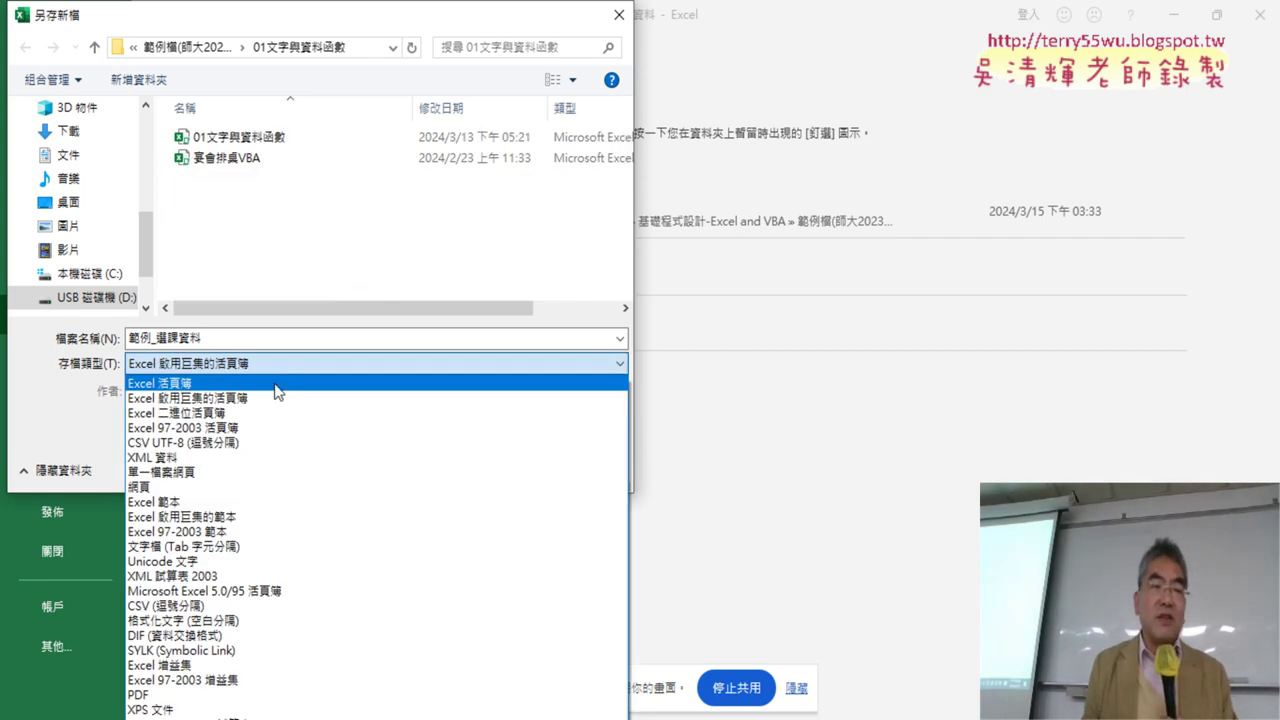
left_click(274, 383)
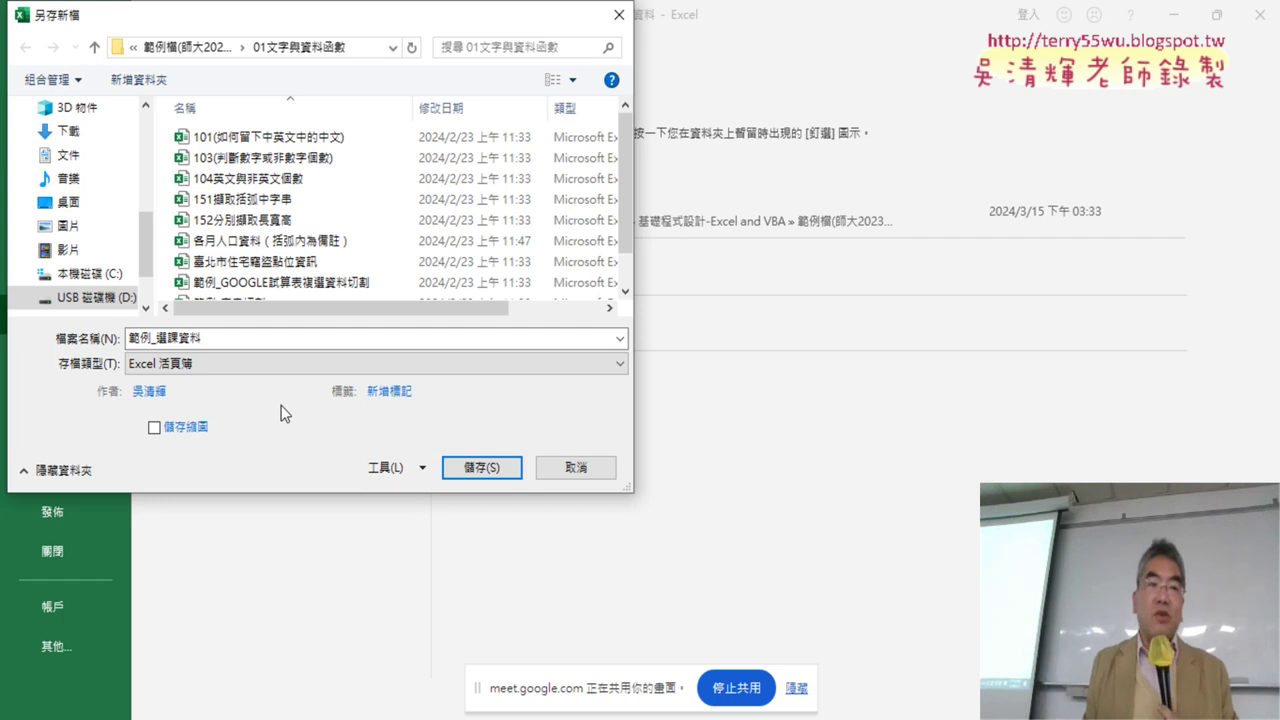
left_click(216, 364)
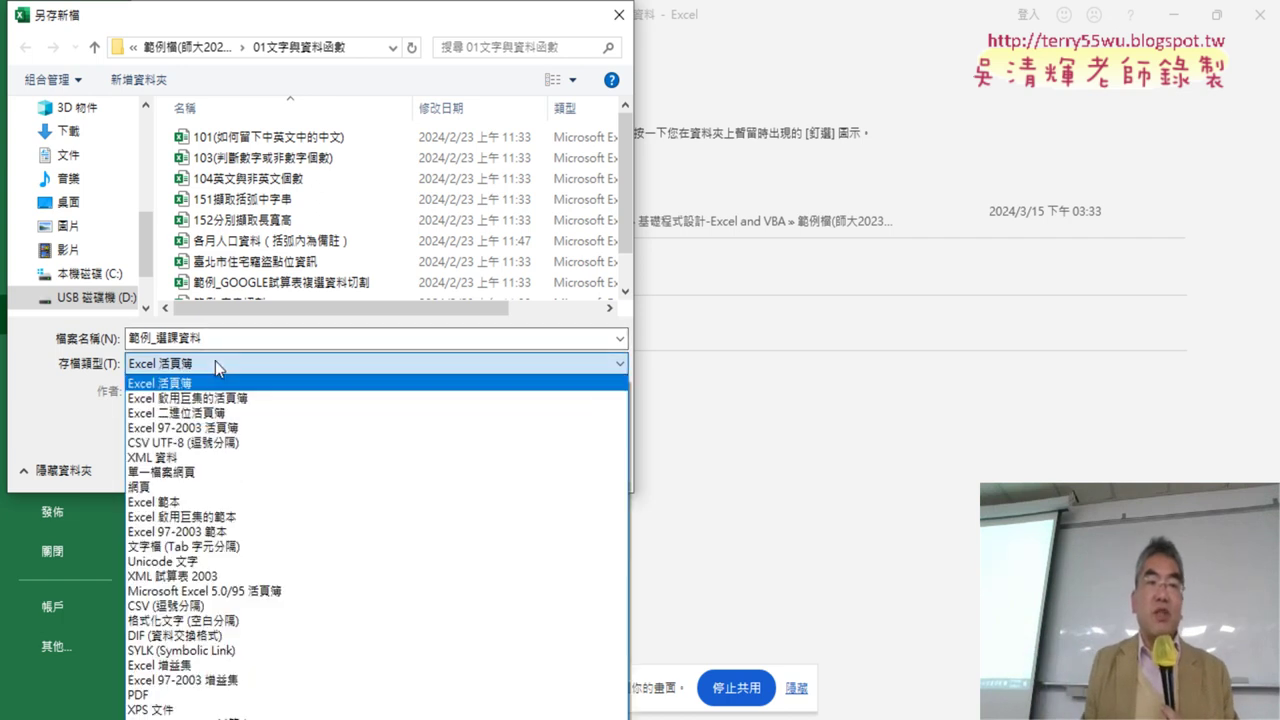
left_click(218, 398)
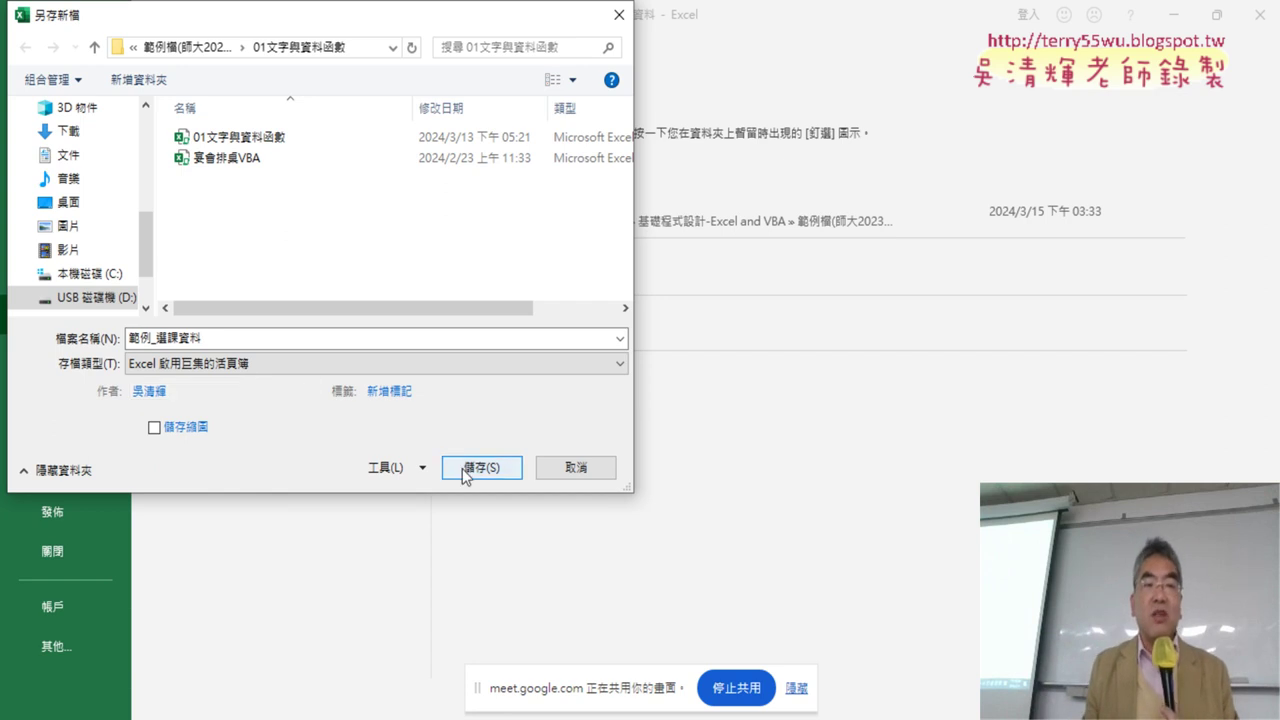
left_click(206, 338)
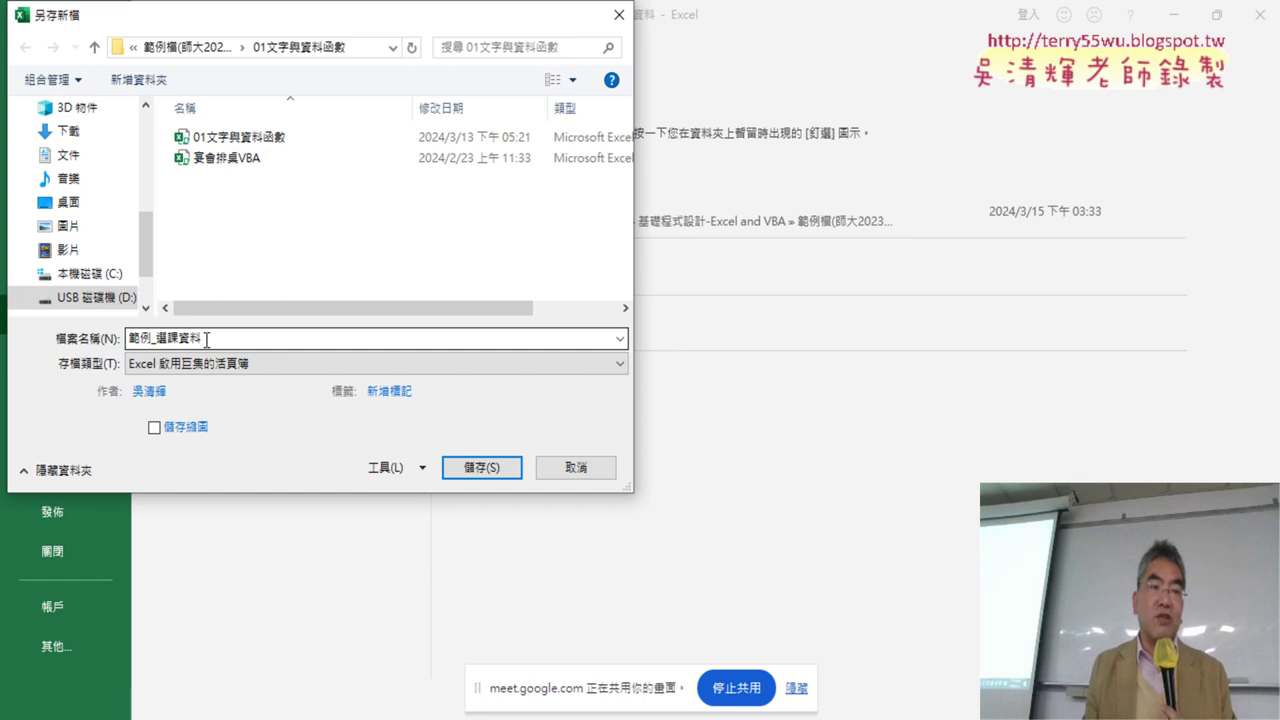
double_click(206, 338)
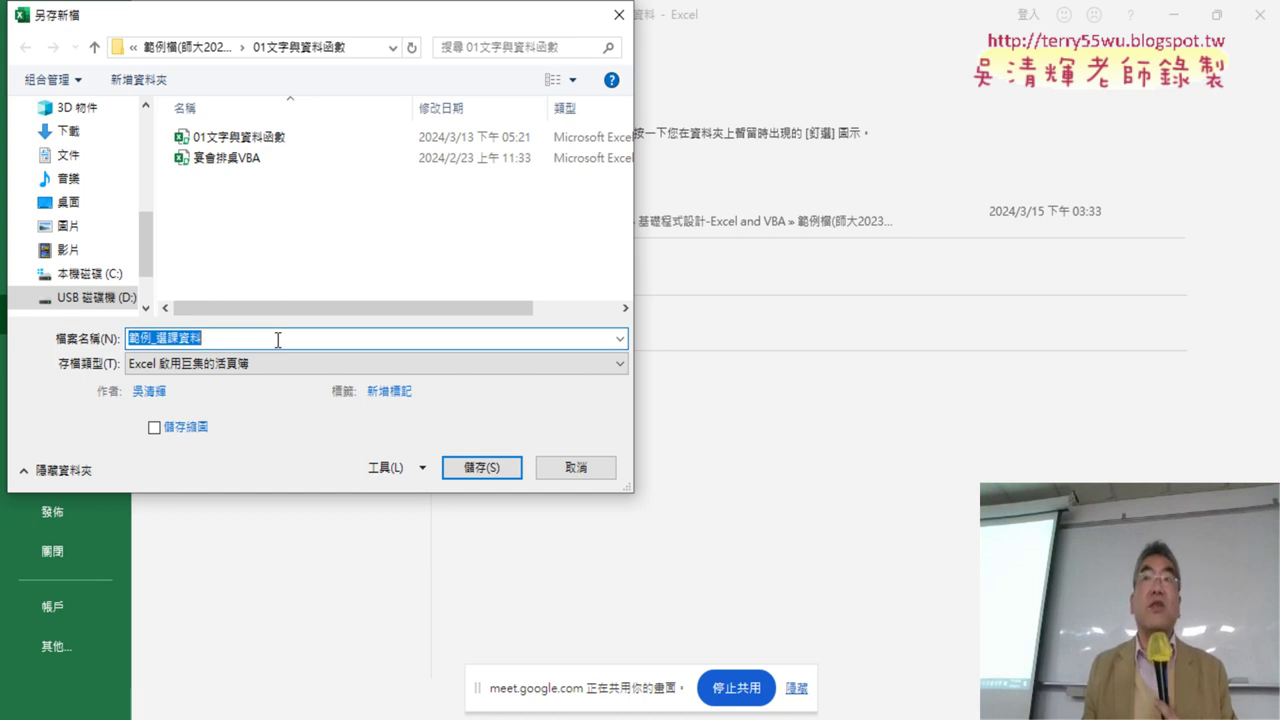
left_click(484, 467)
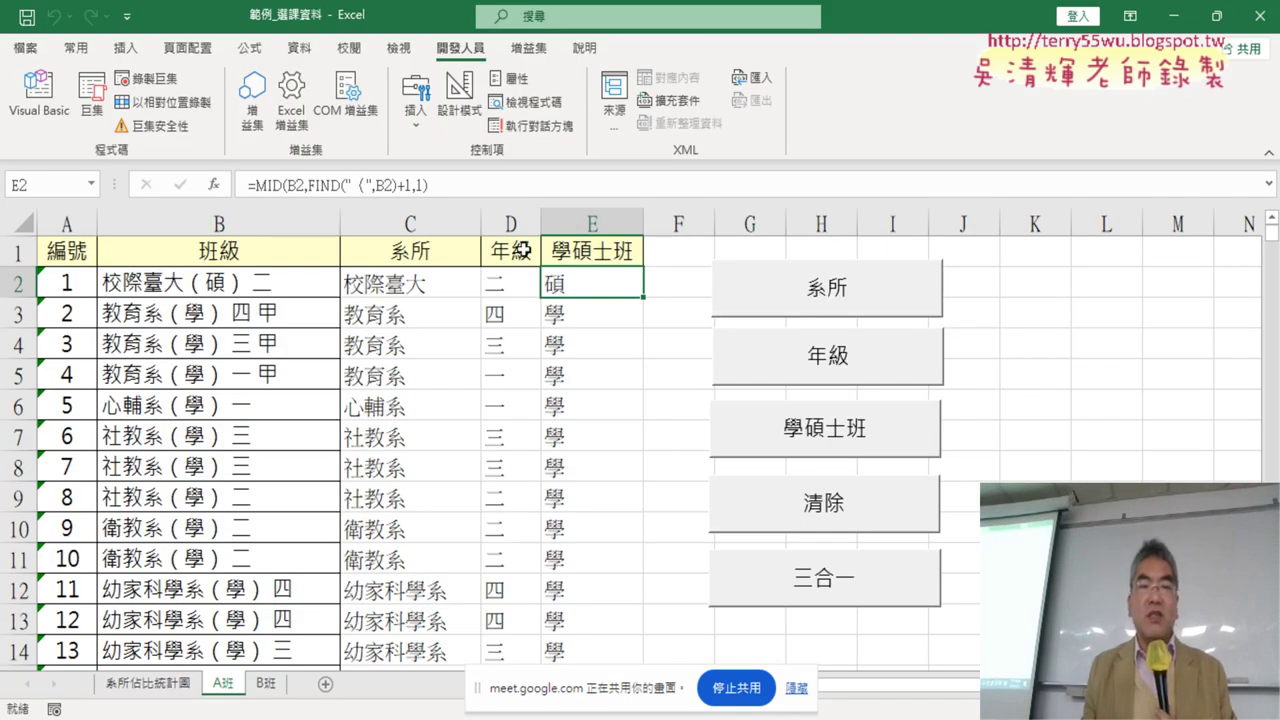
Retest the macros: clear columns C–E, refill departments and degree levels, then clear again.
left_click(866, 540)
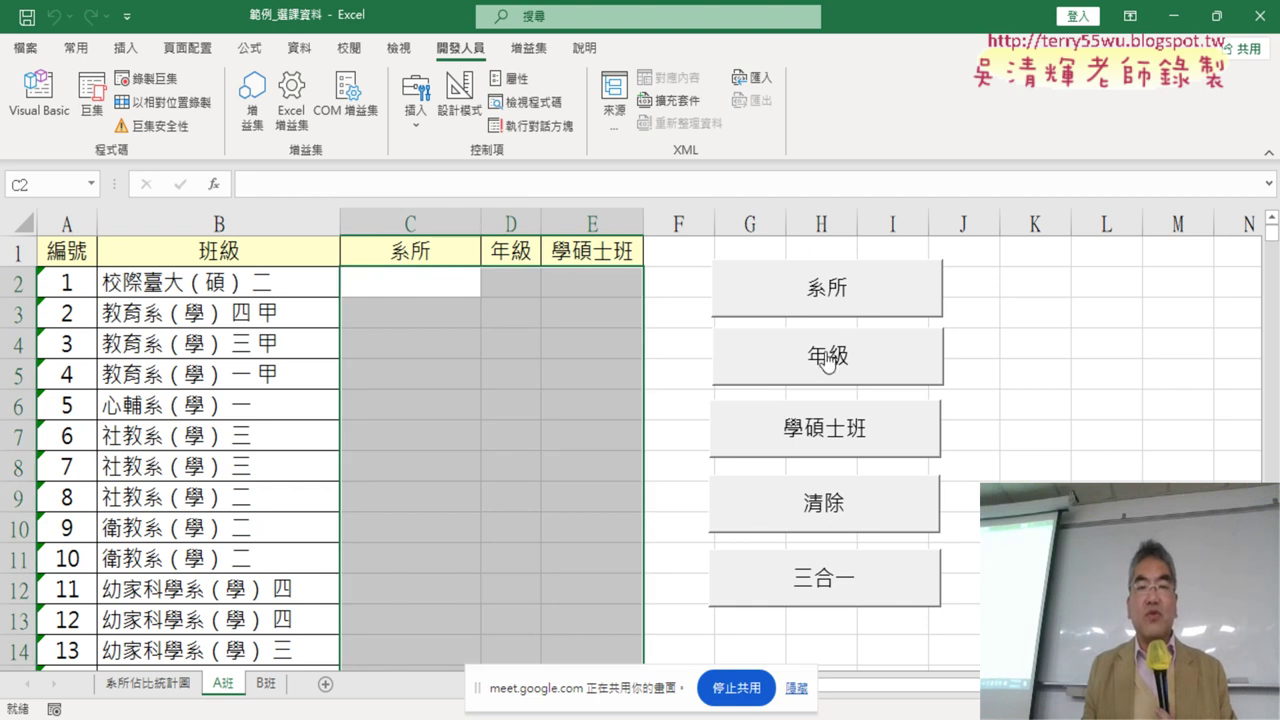
left_click(829, 305)
left_click(831, 423)
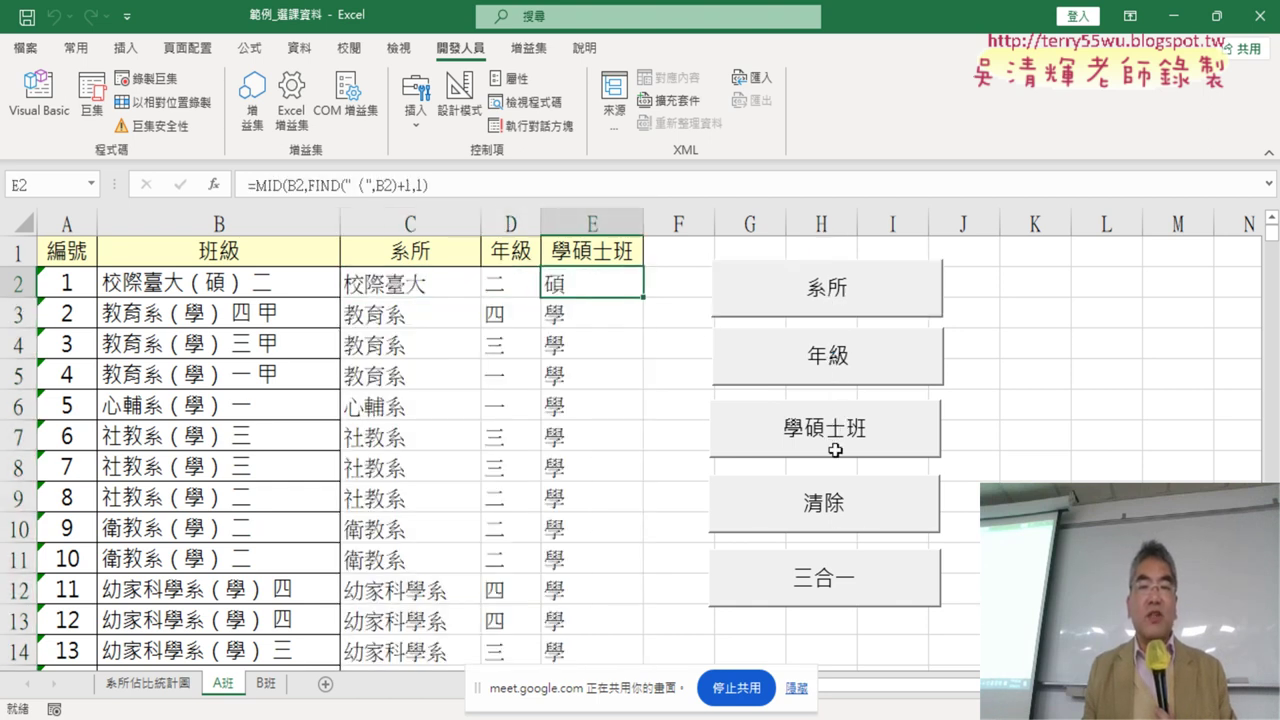
left_click(832, 512)
On the 系所佔比統計圖 sheet, select the 臺文系 row of the department pivot table.
left_click(145, 684)
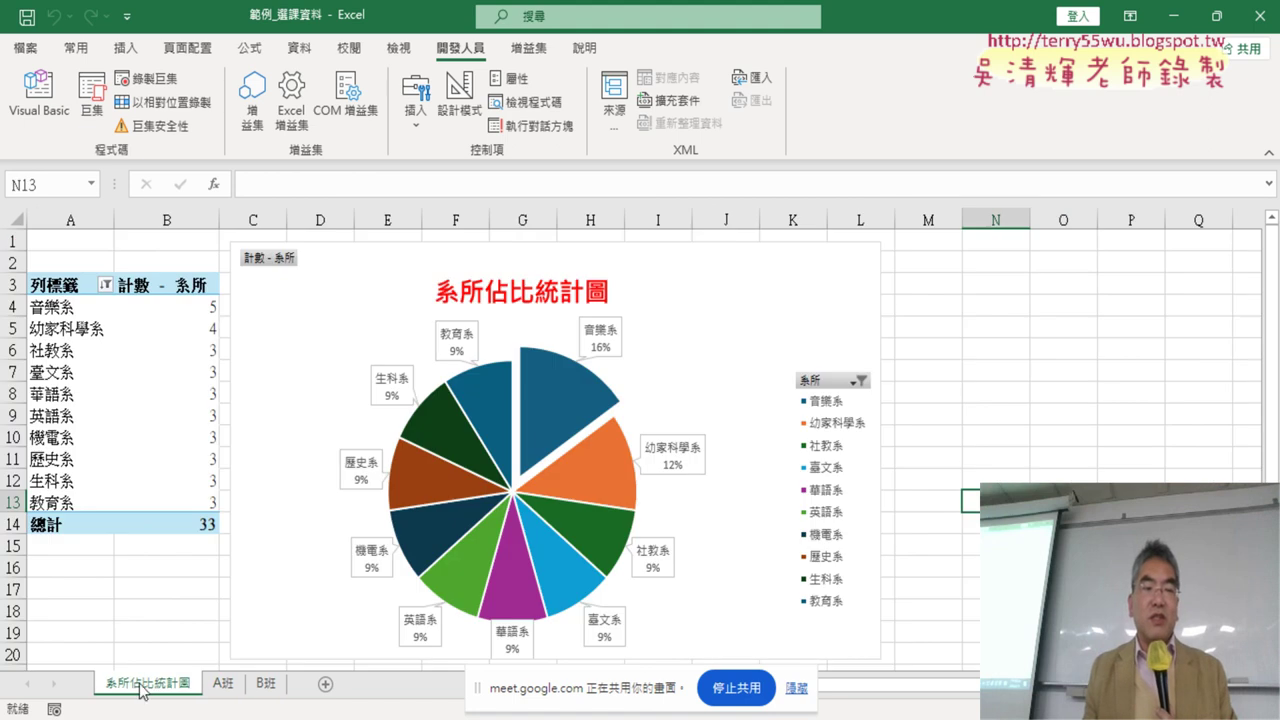
left_click(97, 371)
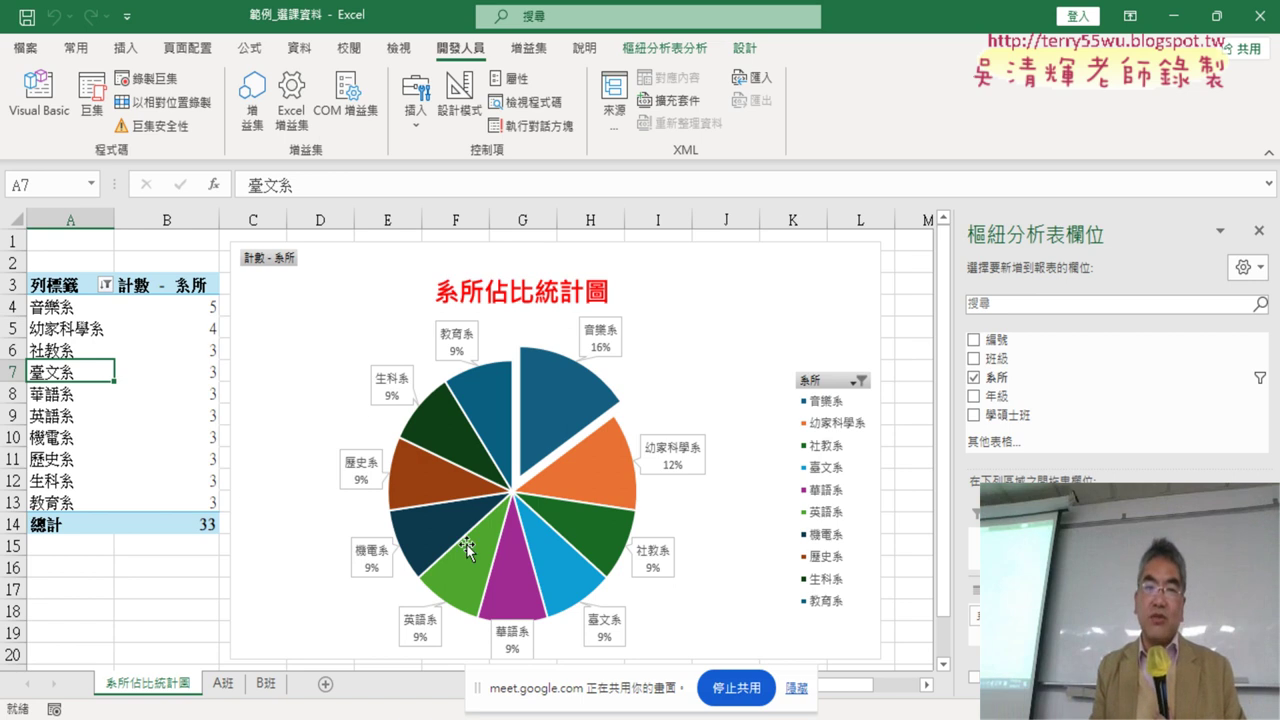
mouse_move(606, 404)
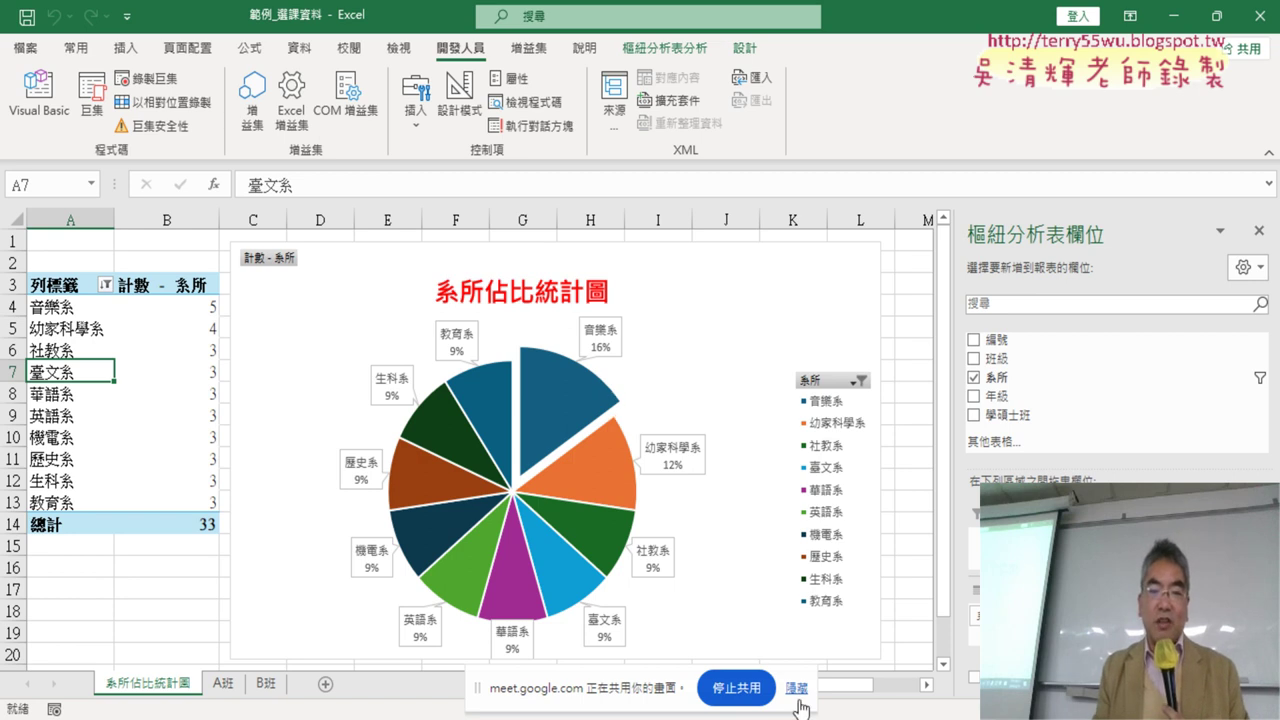
left_click(798, 689)
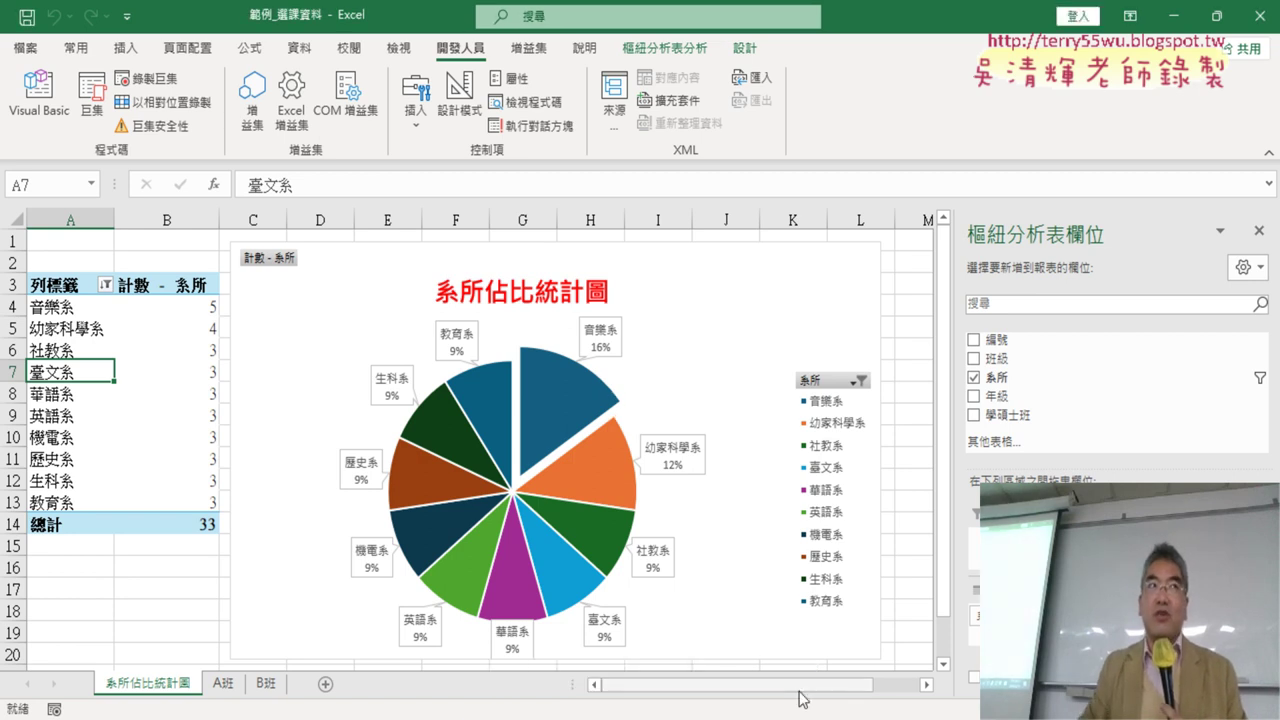